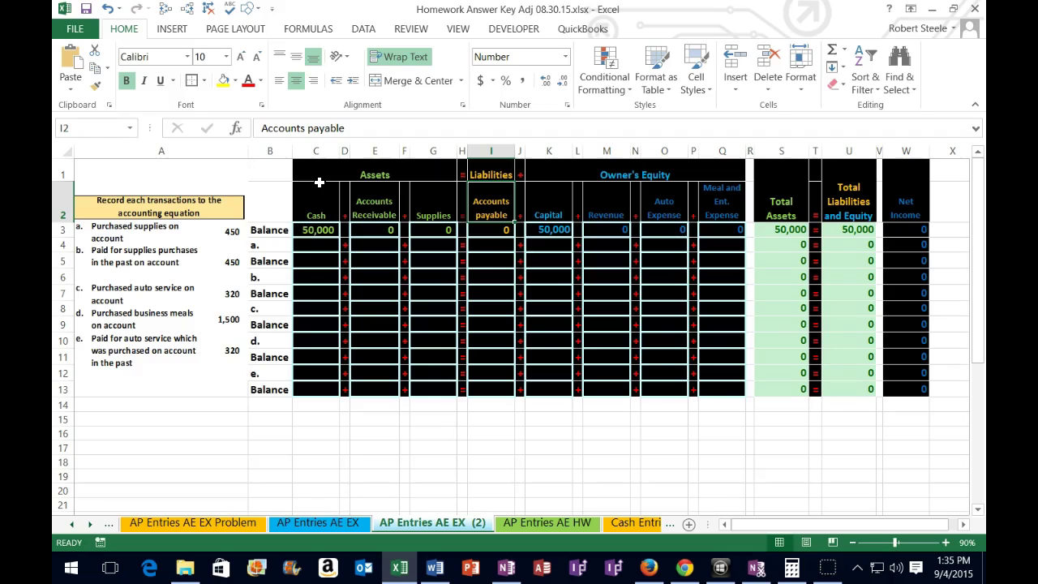
Examine the Assets, Liabilities and Owner's Equity headings, their account columns, and the total and net income columns of the worksheet.
left_click(320, 169)
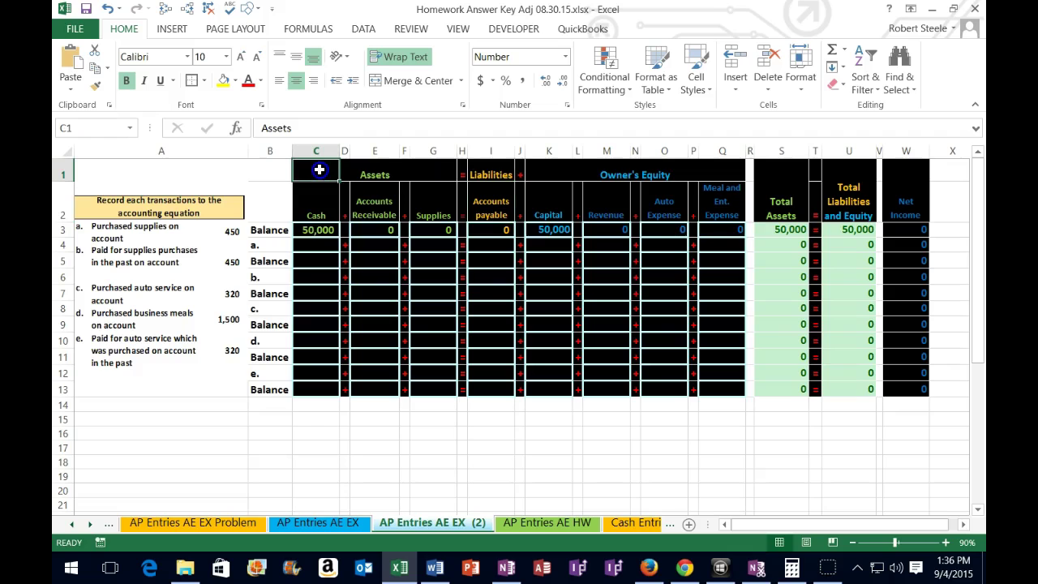
left_click_drag(320, 170, 675, 168)
left_click(462, 301)
left_click(333, 201)
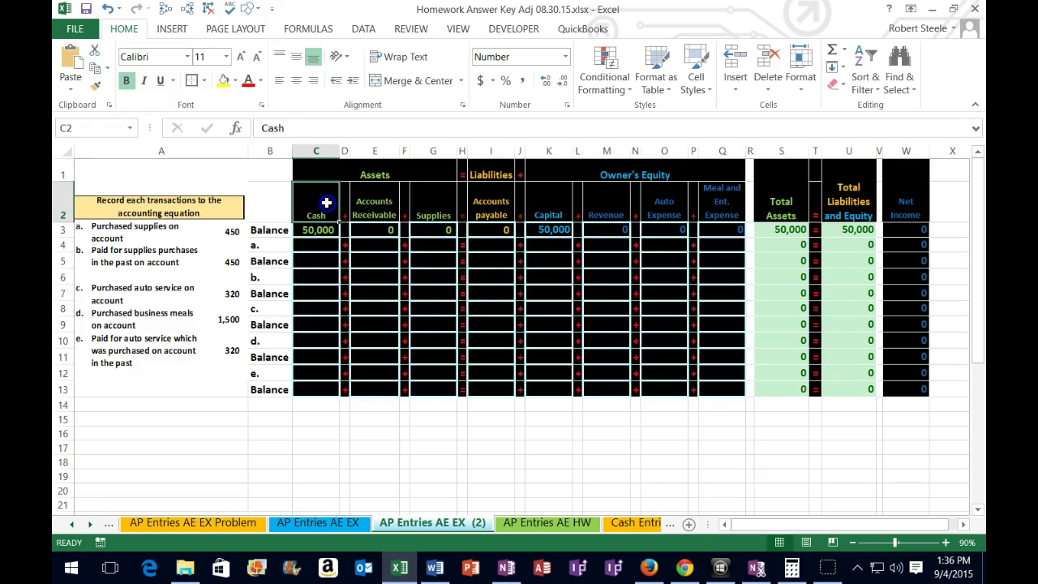
left_click_drag(326, 202, 438, 203)
left_click(502, 199)
left_click(547, 199)
left_click_drag(547, 199, 704, 206)
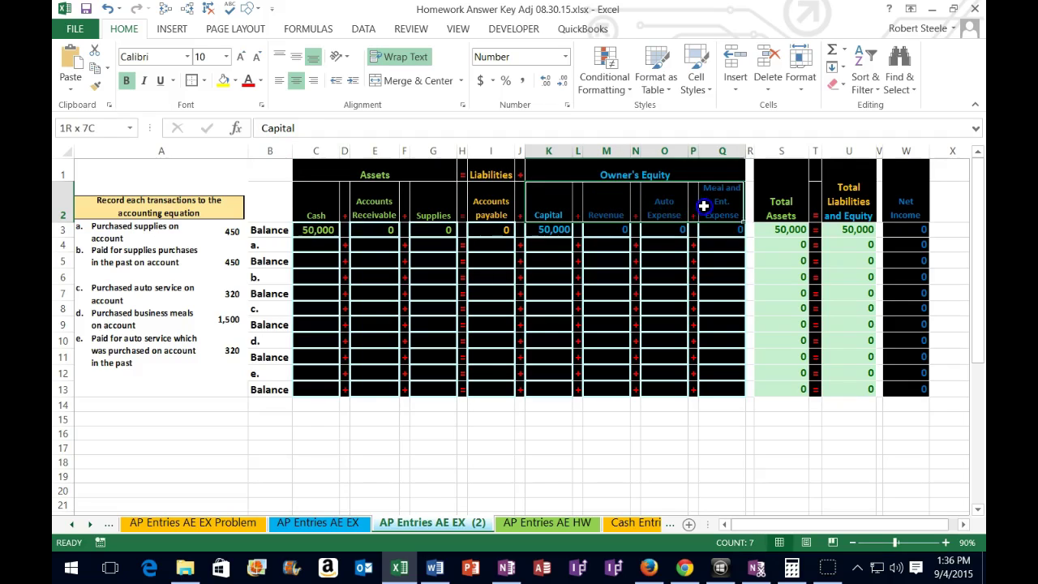
left_click(790, 180)
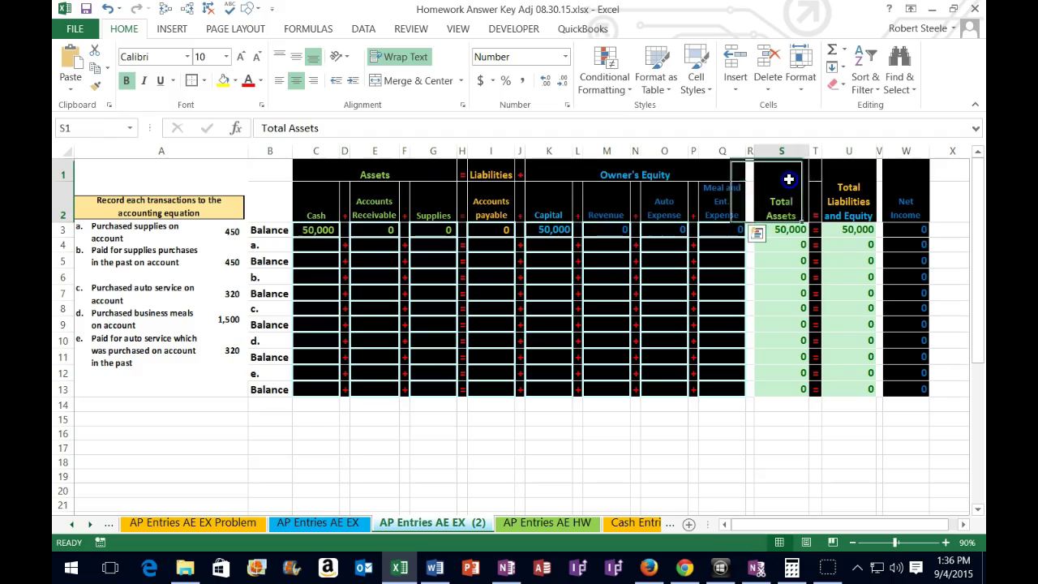
left_click(842, 185)
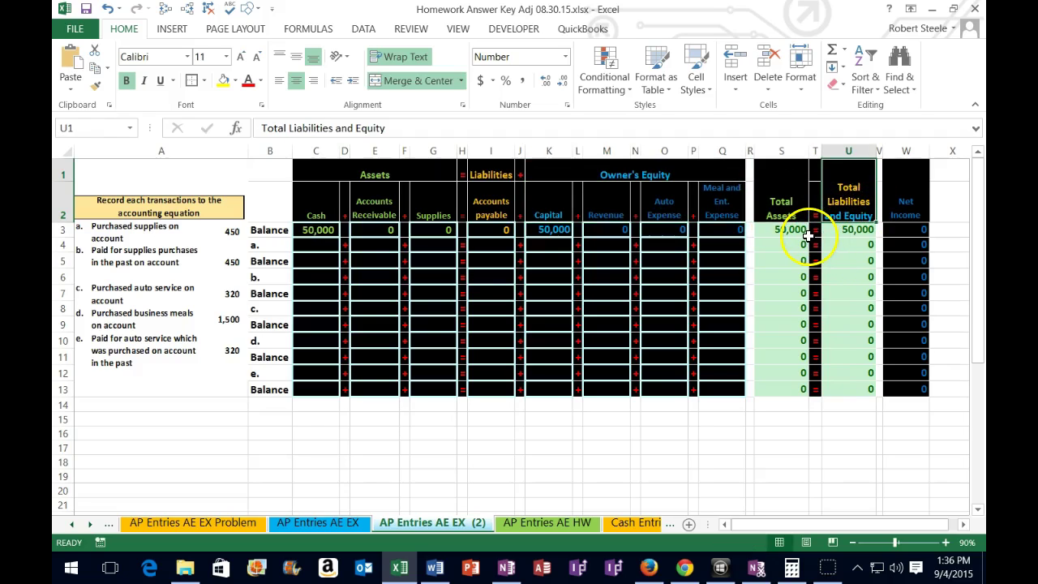
left_click(908, 229)
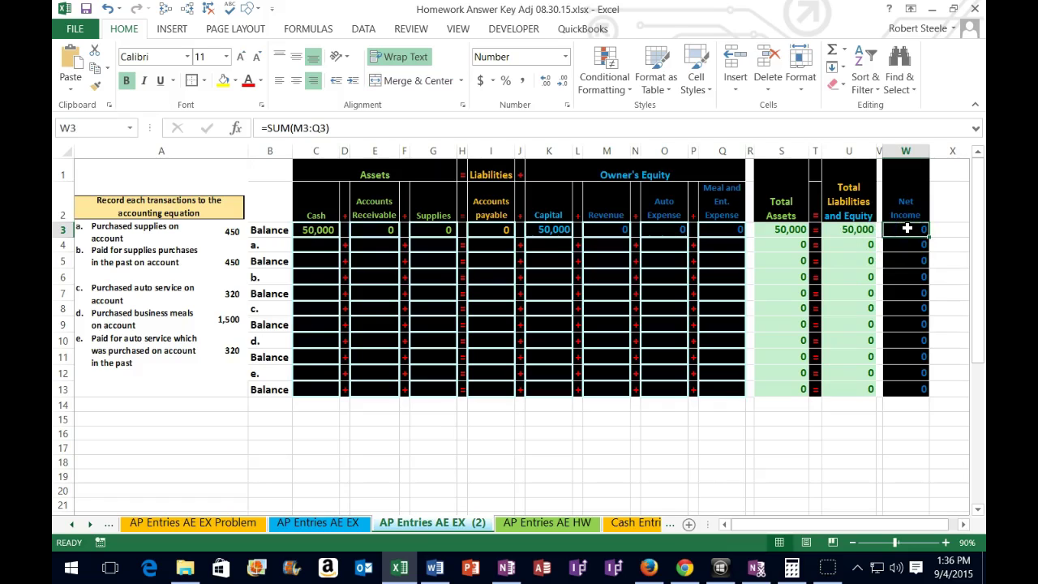
Review the opening balances in row 3, the transaction a entry area below, and the account headings available for the supplies purchase.
left_click_drag(316, 231, 702, 390)
left_click(332, 245)
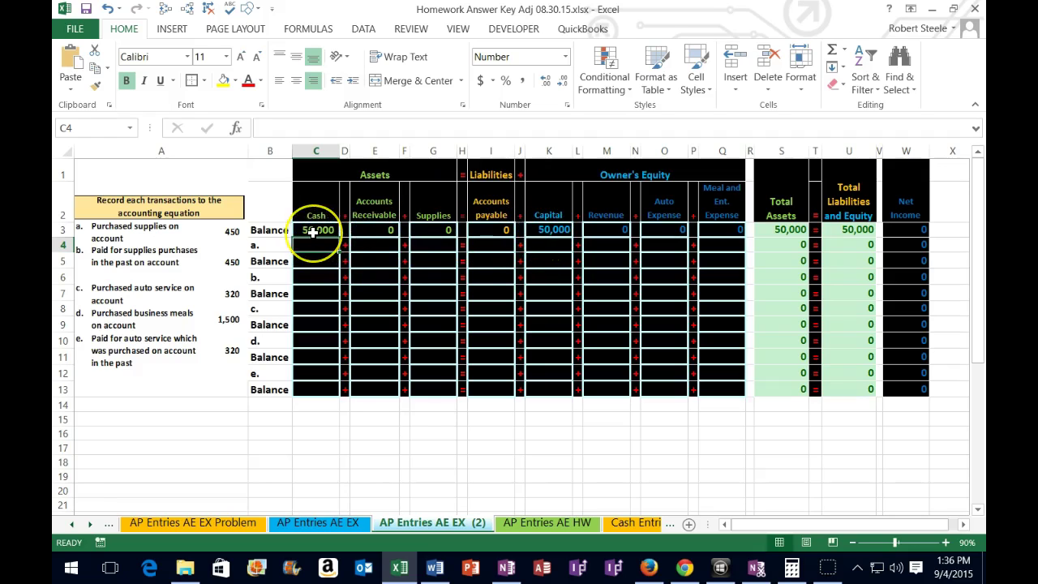
left_click(312, 230)
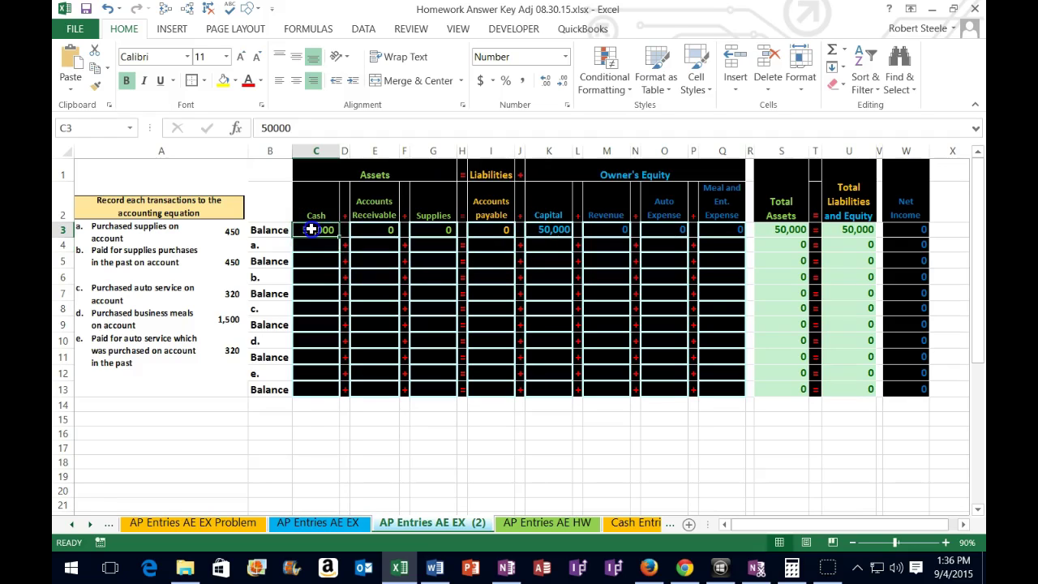
left_click_drag(312, 230, 440, 231)
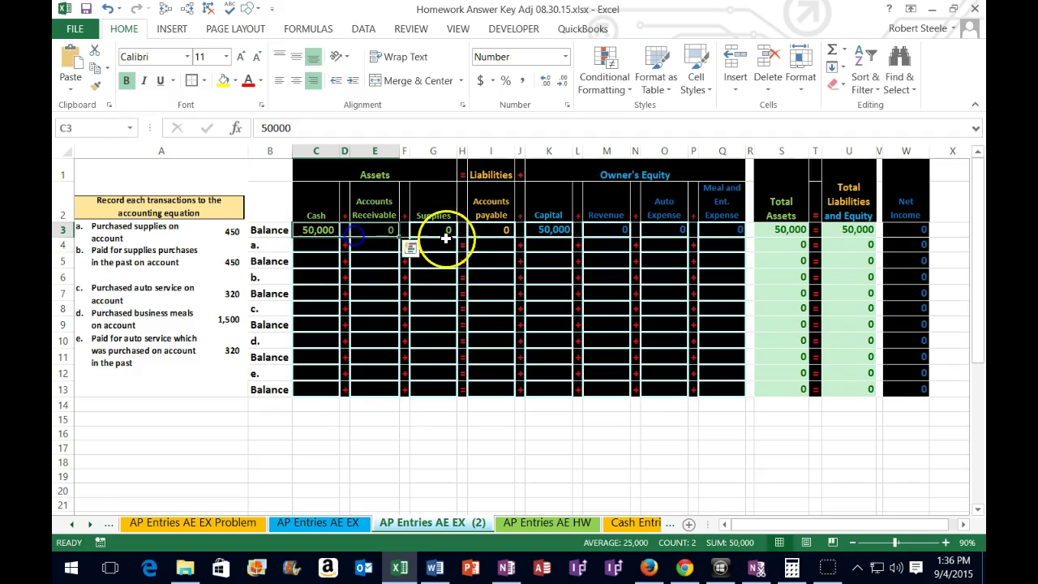
left_click(557, 229)
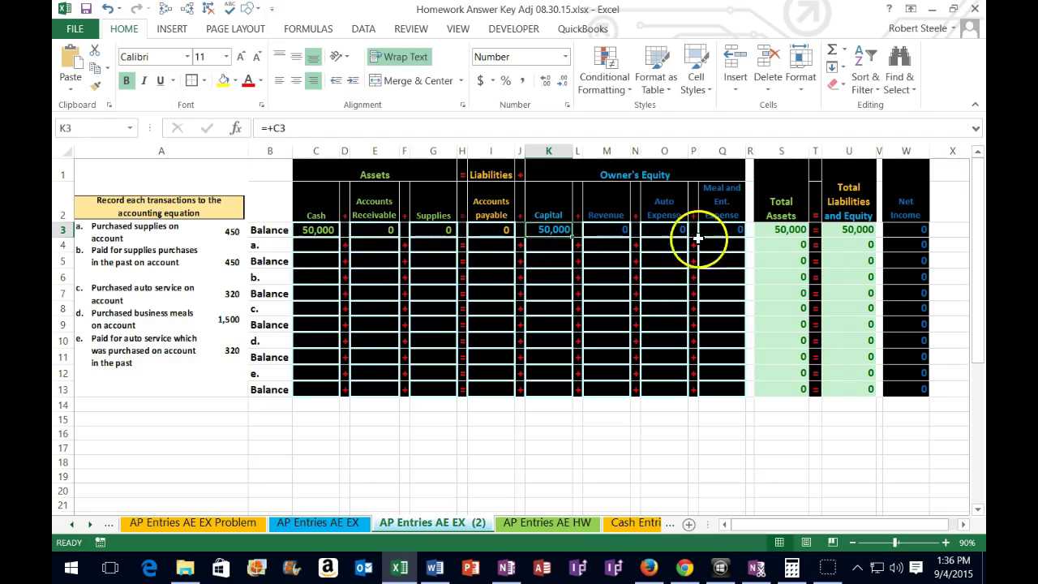
left_click(310, 242)
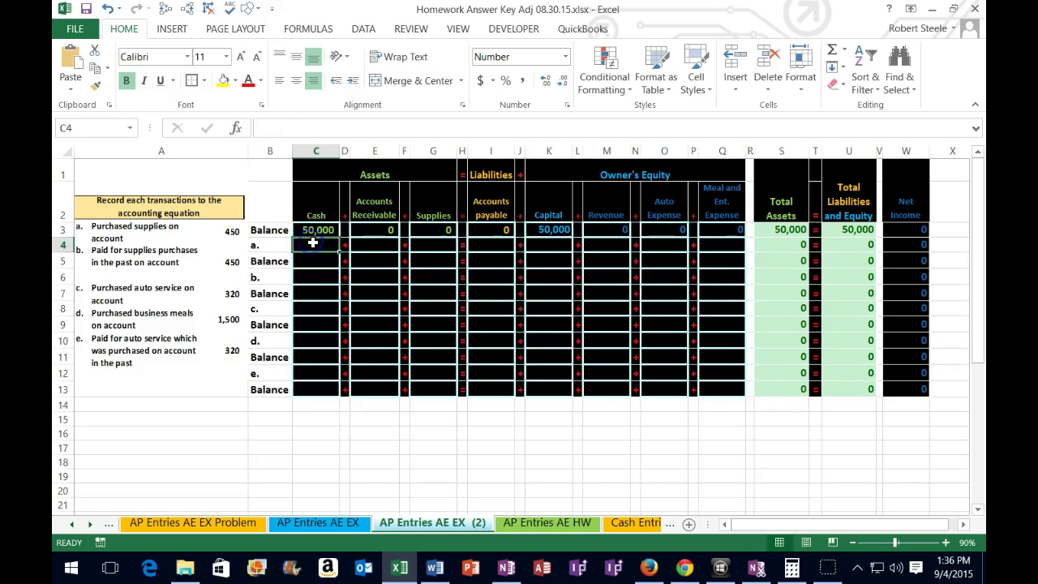
left_click_drag(309, 231, 704, 256)
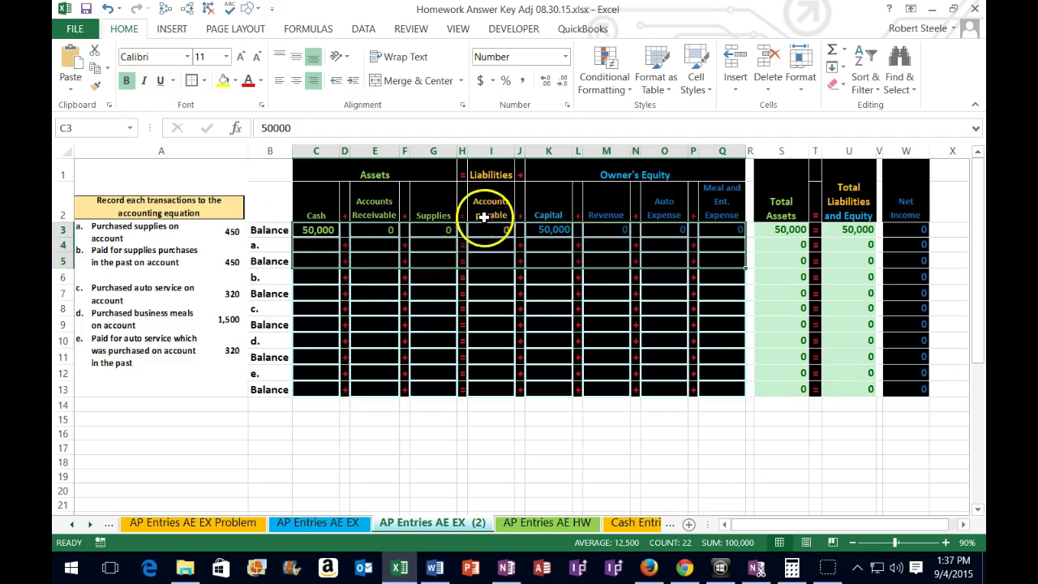
left_click(490, 243)
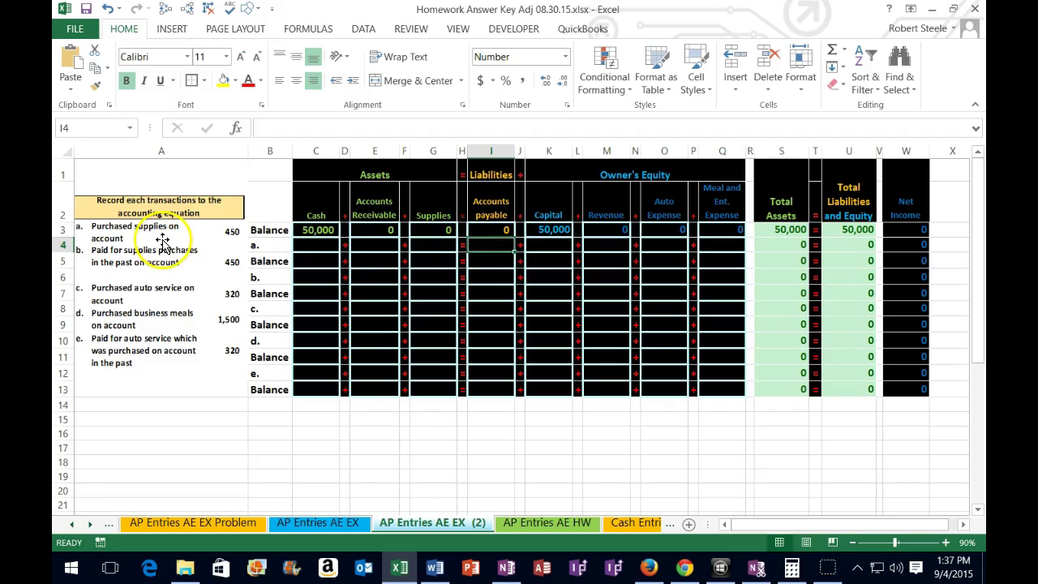
left_click_drag(312, 212, 719, 206)
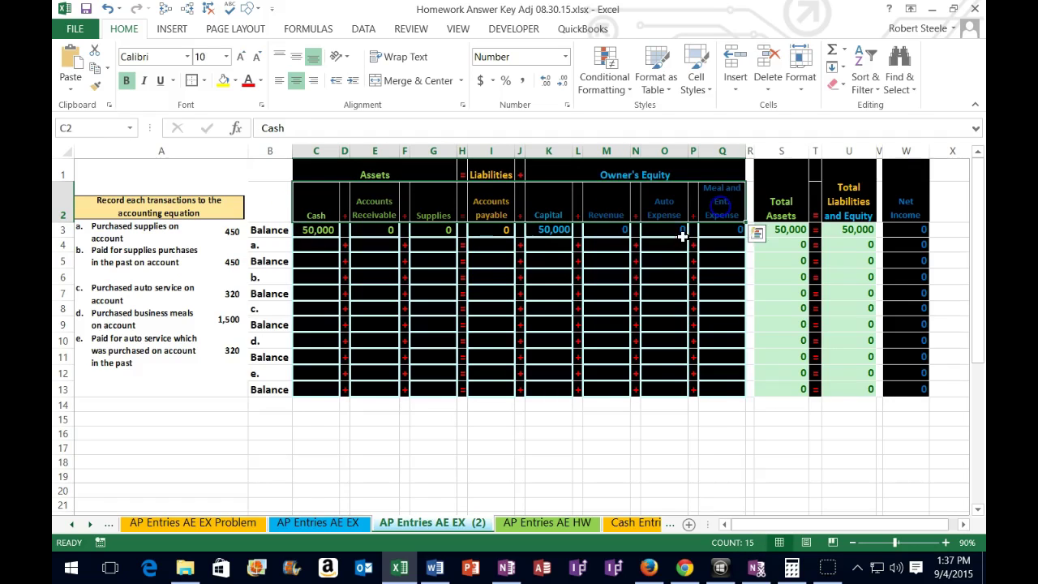
Record the supplies purchase of transaction a by entering 450 under Supplies in G4.
left_click(438, 246)
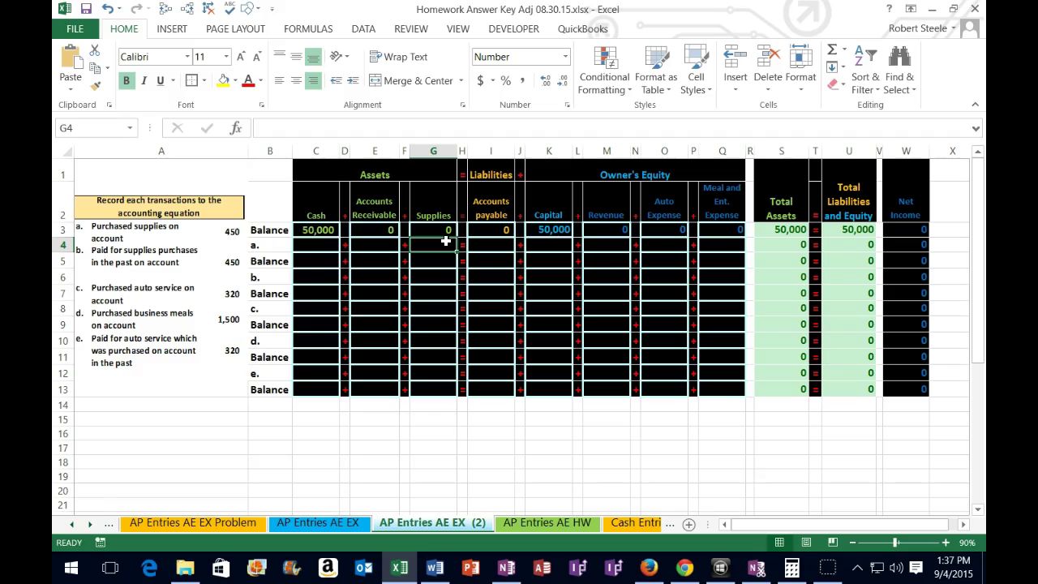
type("450")
key("ctrl+Return")
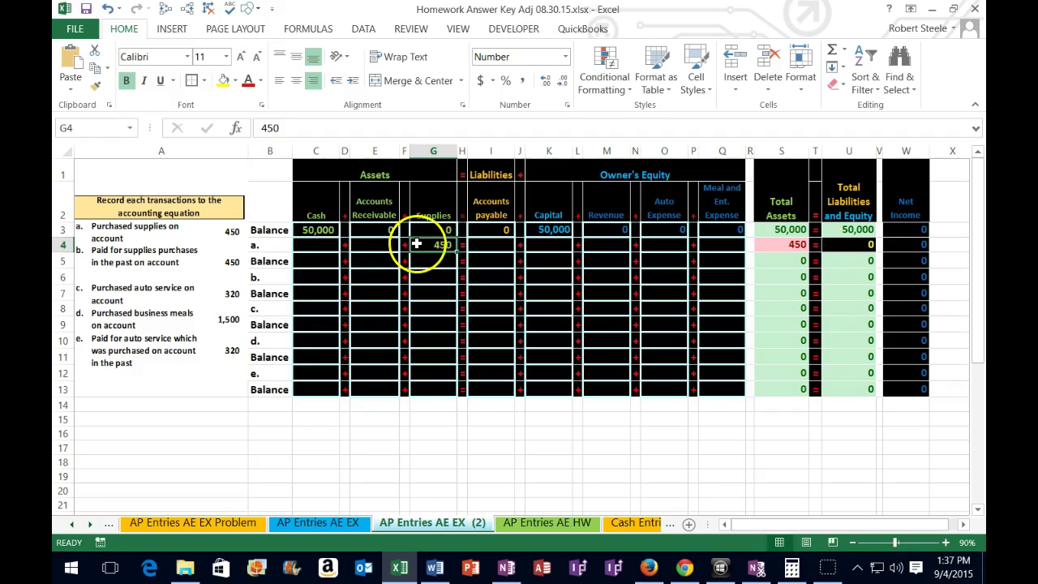
left_click(427, 247)
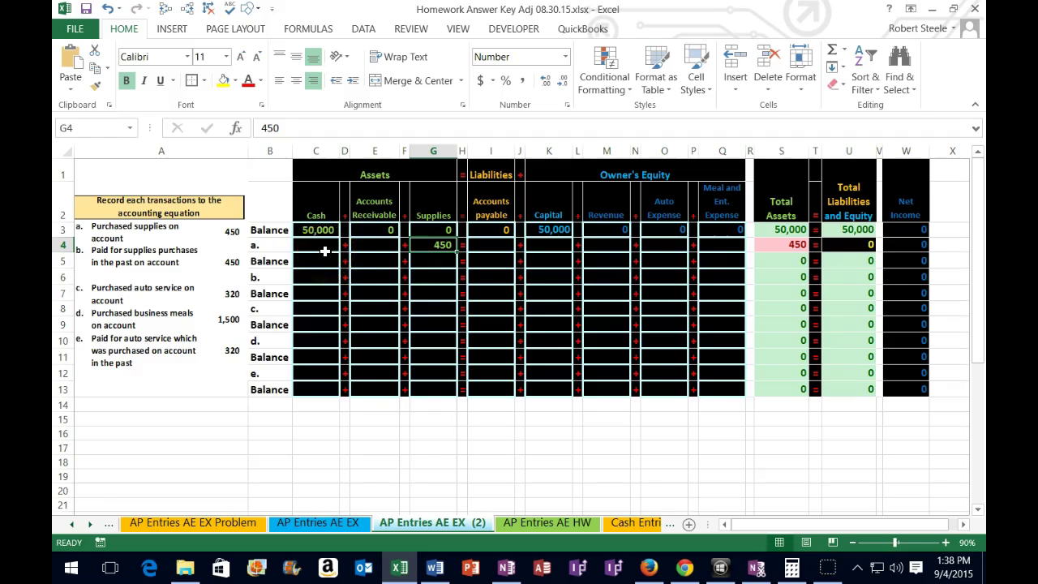
Record the liability of transaction a by entering 450 under Accounts payable in I4.
key("Right")
key("Right")
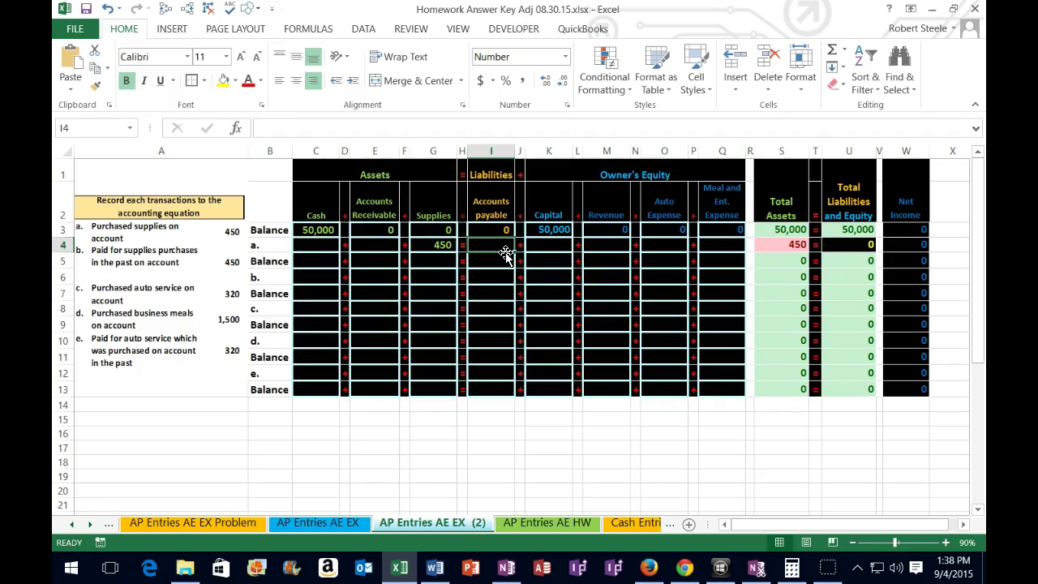
type("450")
key("Return")
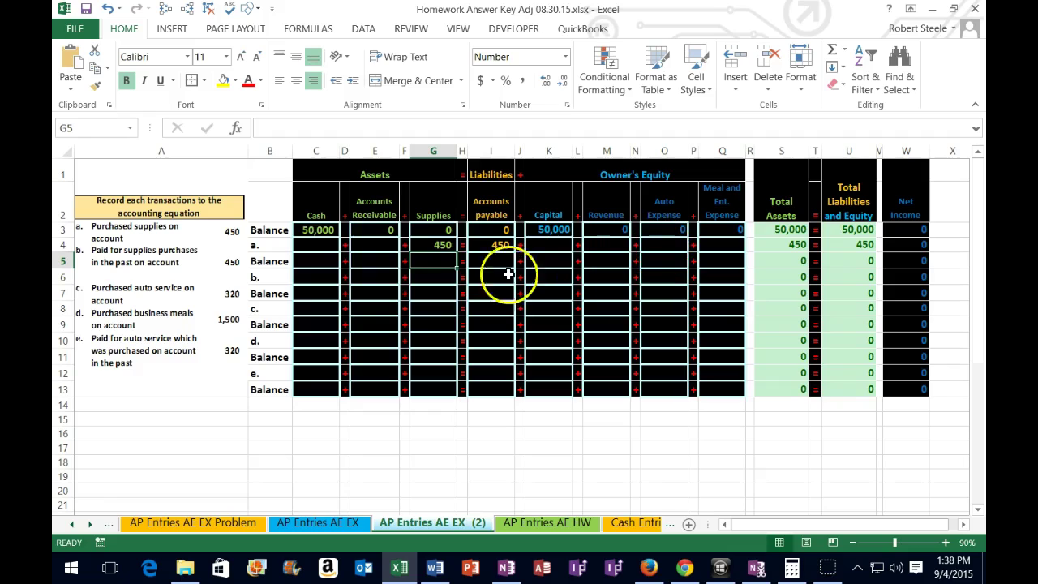
Enter 0 under Cash and Accounts Receivable for transaction a, in C4 and E4.
left_click(316, 244)
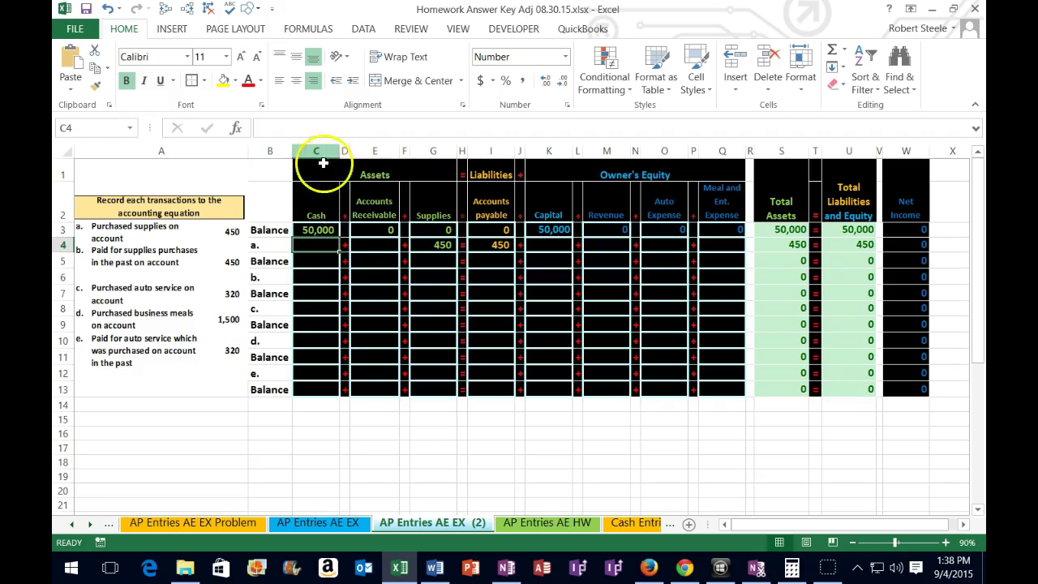
left_click(317, 246)
type("0")
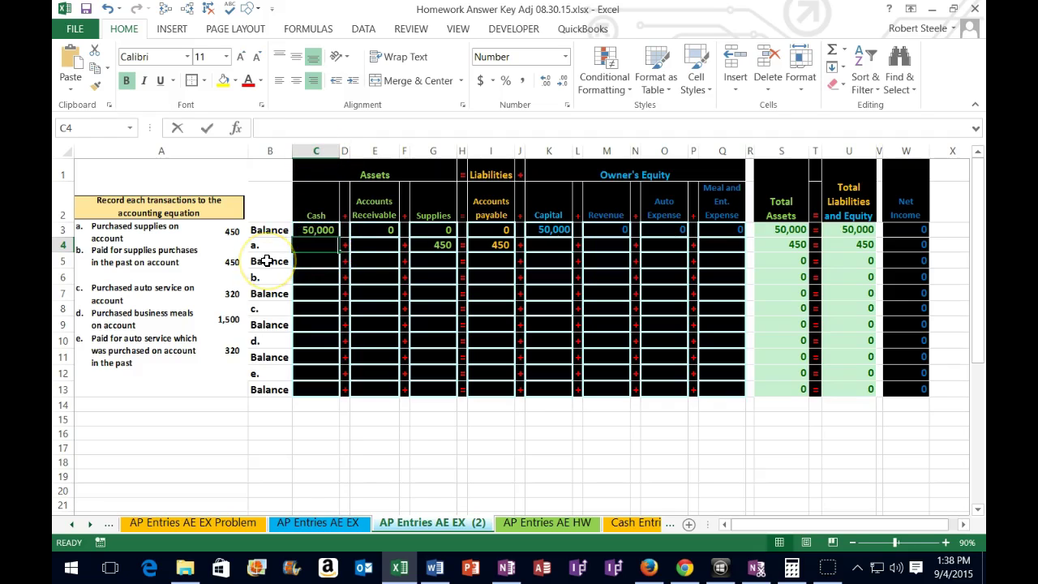
key("Tab")
key("Tab")
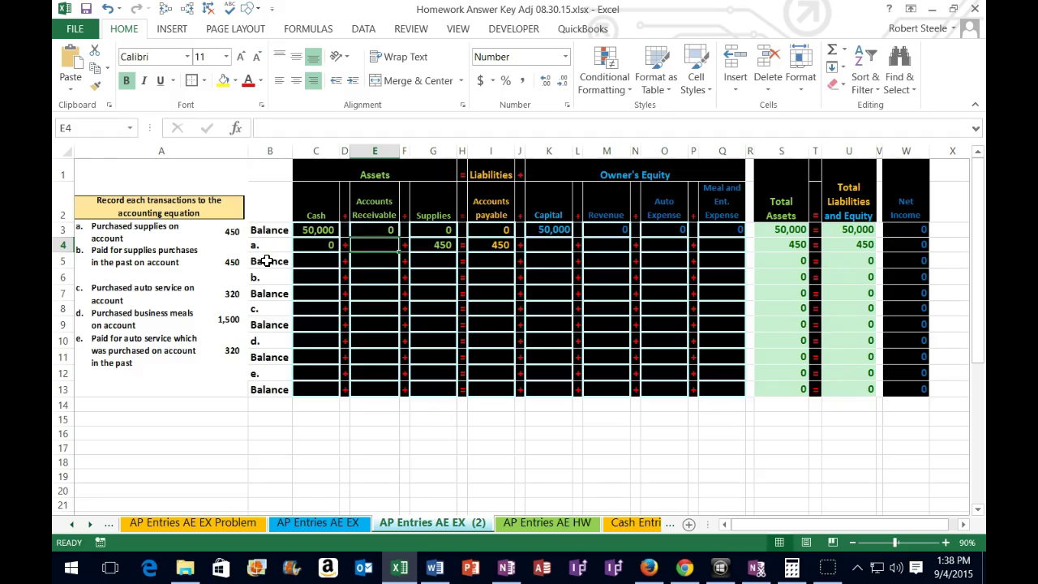
type("0")
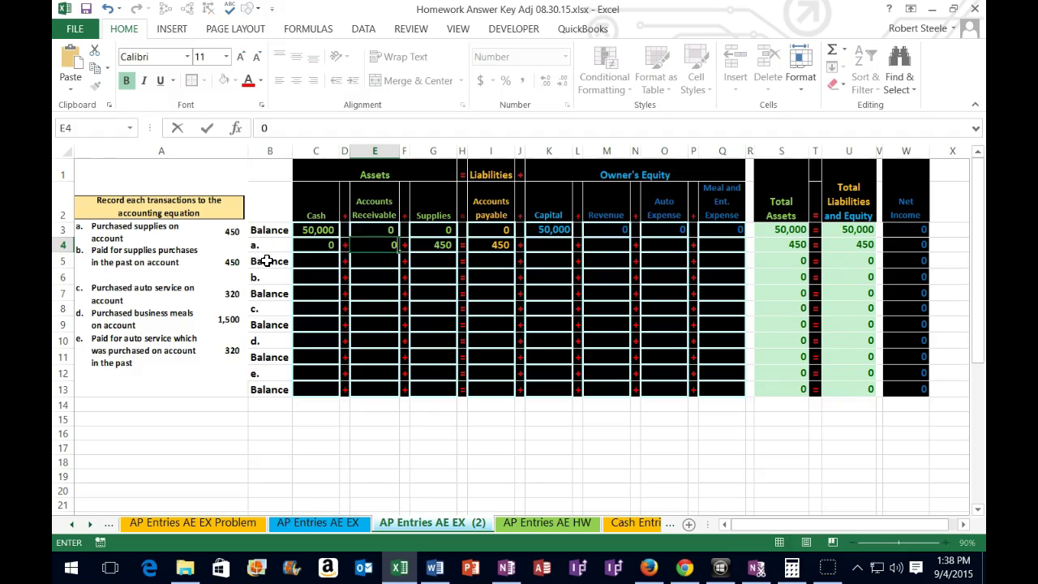
key("Tab")
Enter 0 for transaction a under Capital, Revenue, Auto Expense and Meal and Ent. Expense in row 4.
key("Tab")
key("Tab")
key("Tab")
key("Tab")
key("Tab")
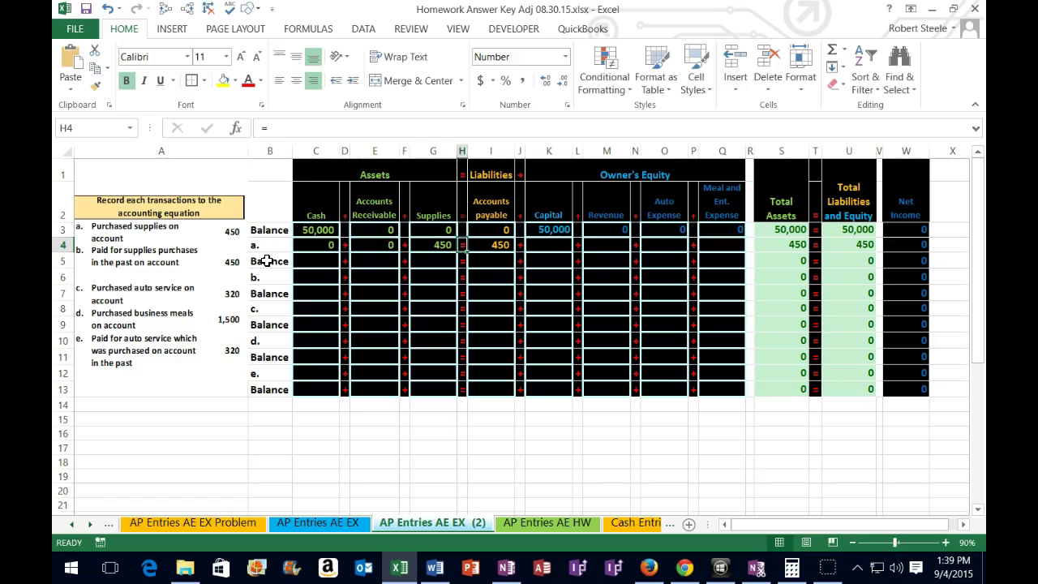
type("0")
key("Tab")
key("Tab")
type("0")
key("Tab")
key("Tab")
type("0")
key("Tab")
key("Tab")
type("0")
key("Return")
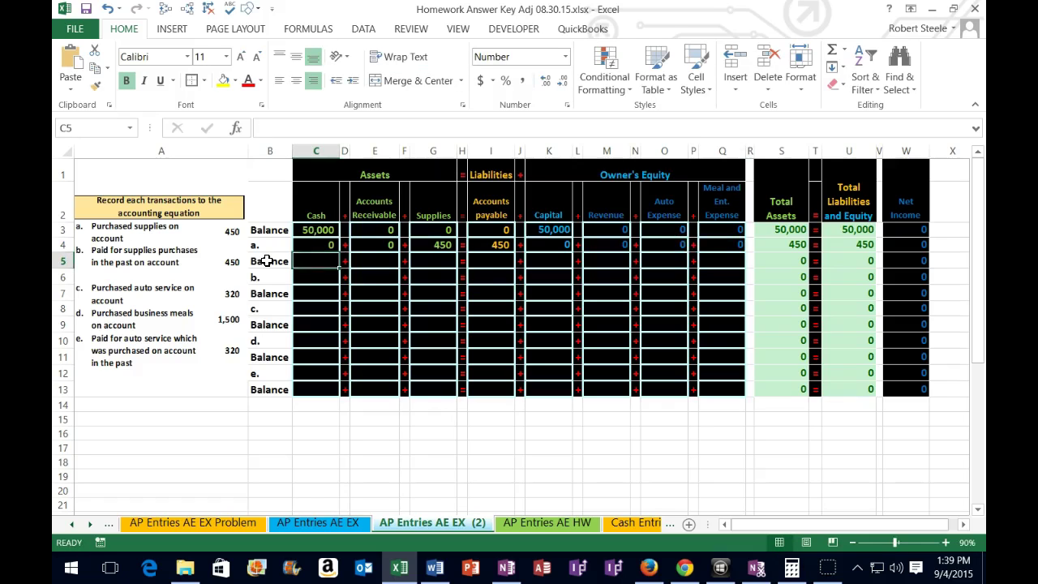
Calculate the Cash balance after transaction a in C5 with the formula =C3+C4.
left_click_drag(304, 230, 705, 261)
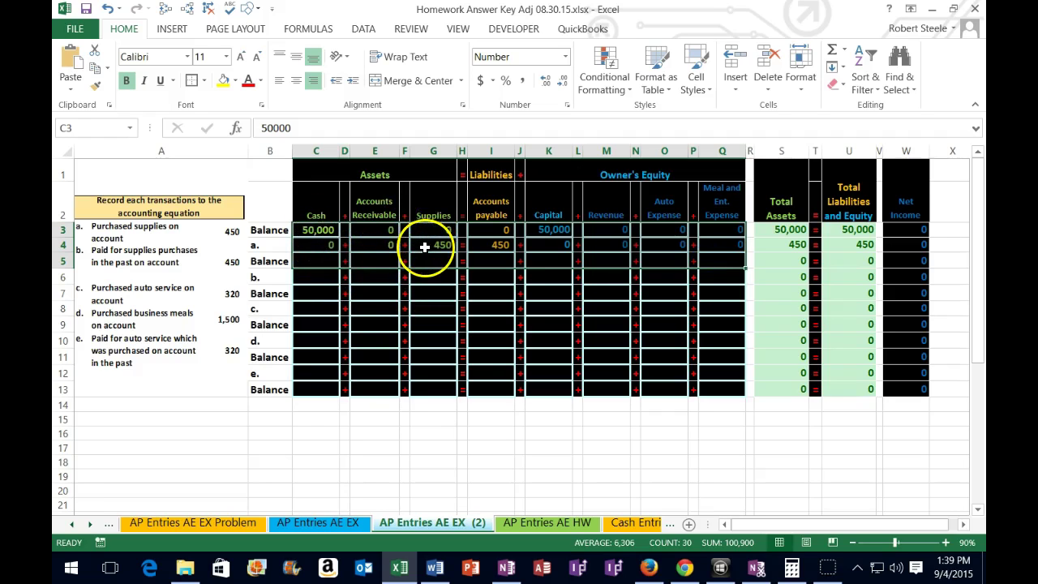
left_click(321, 261)
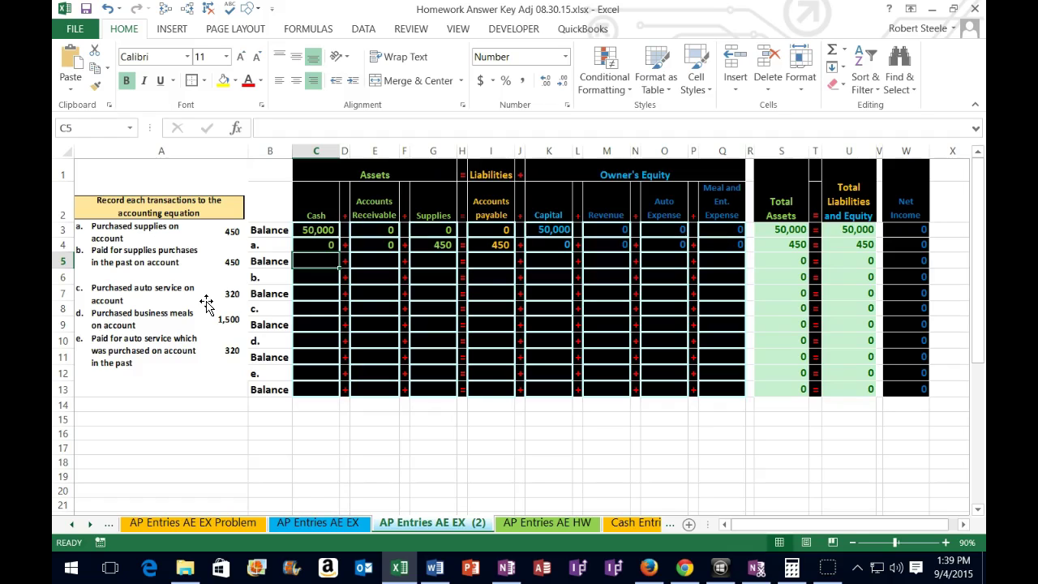
type("=")
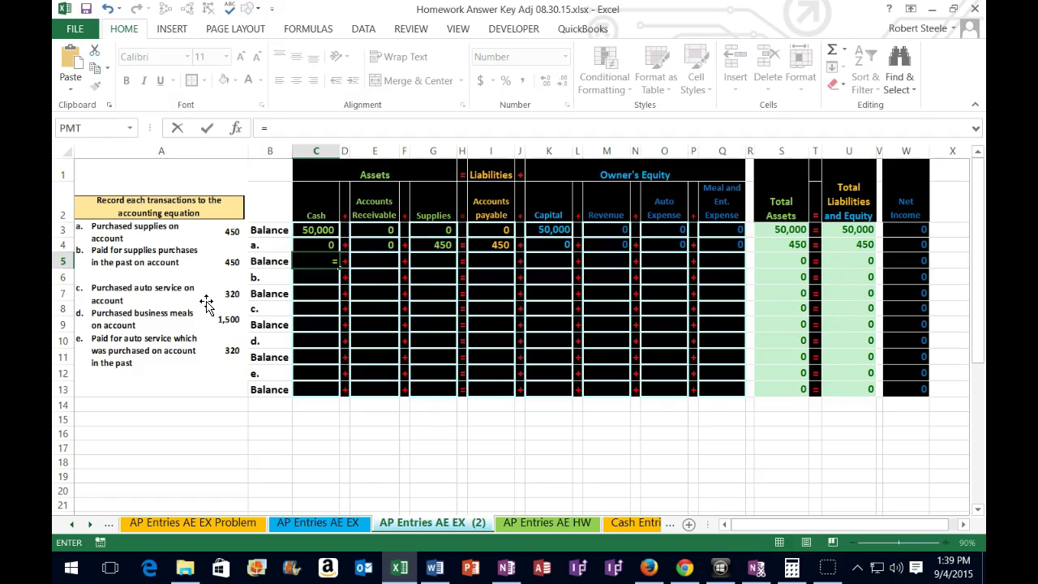
key("Up")
key("Up")
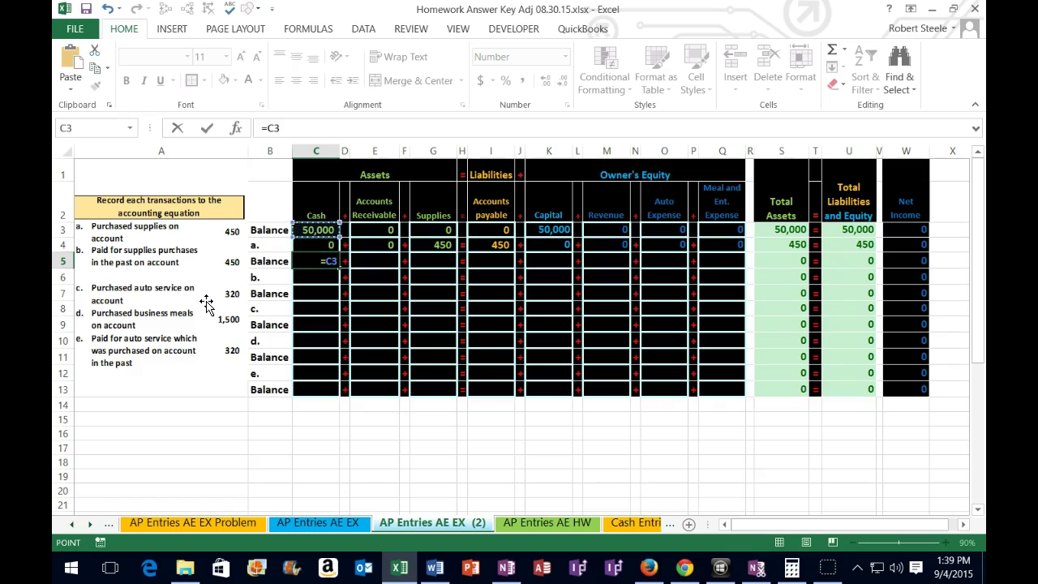
type("+")
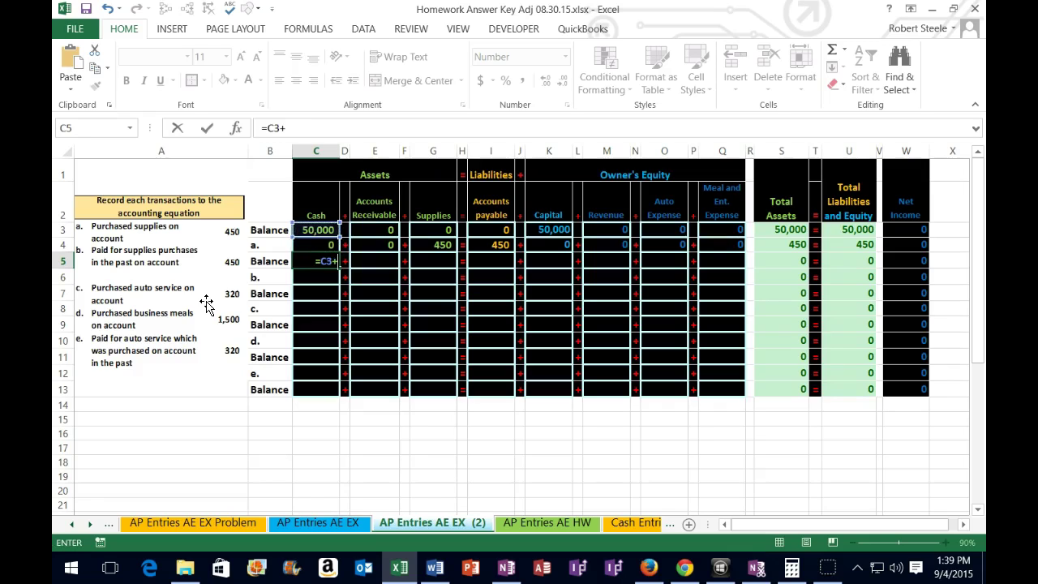
key("Up")
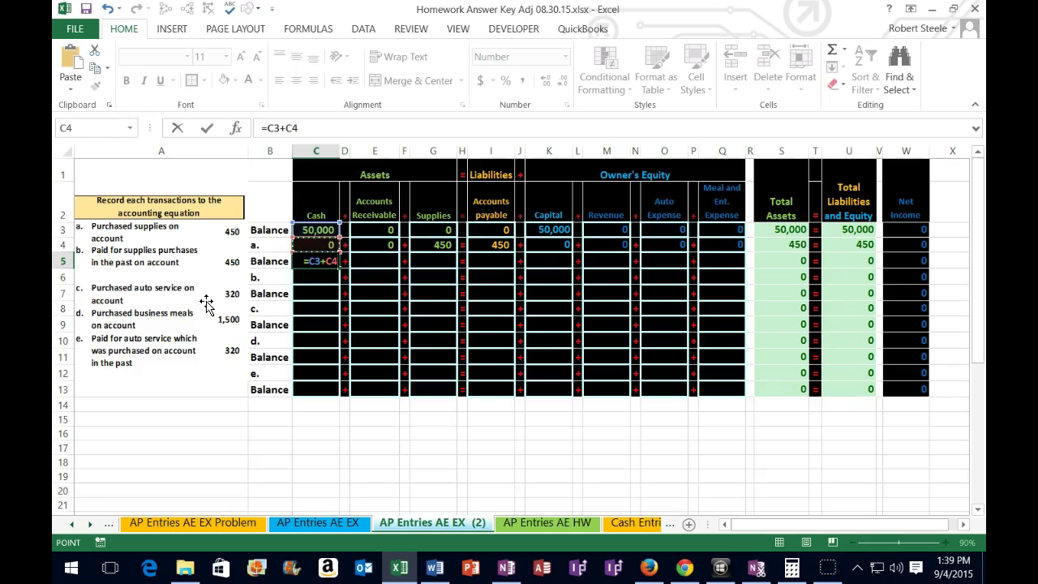
key("Tab")
Calculate the Accounts Receivable balance after transaction a in E5 with the formula =E3+E4.
key("Tab")
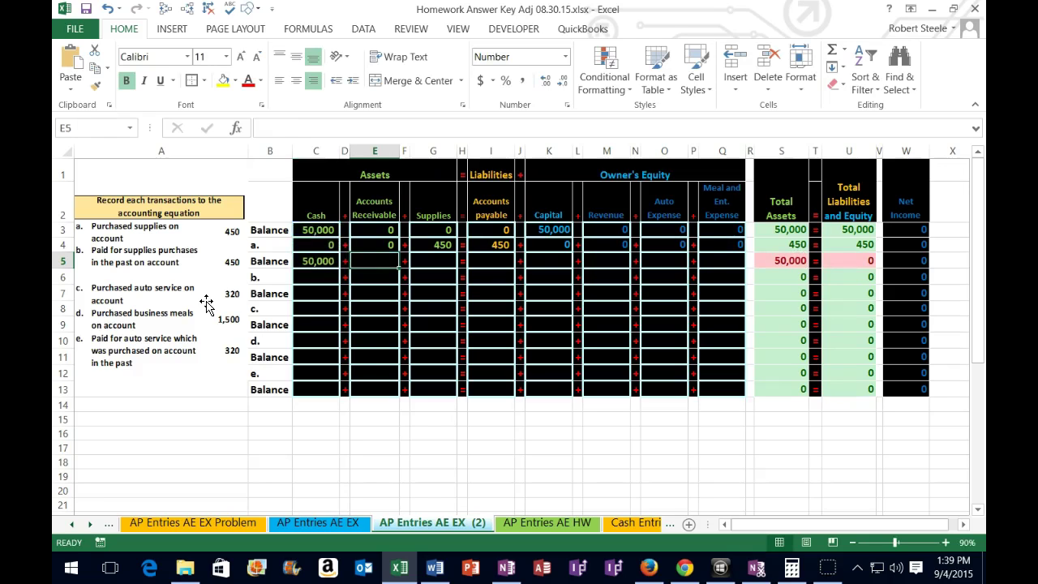
type("=")
key("Up")
key("Up")
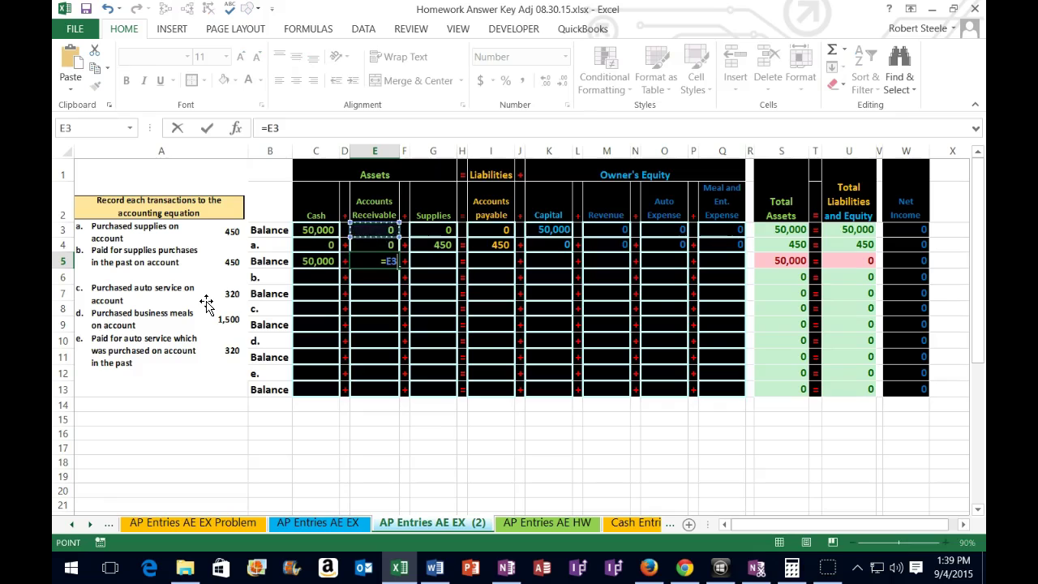
type("+")
key("Up")
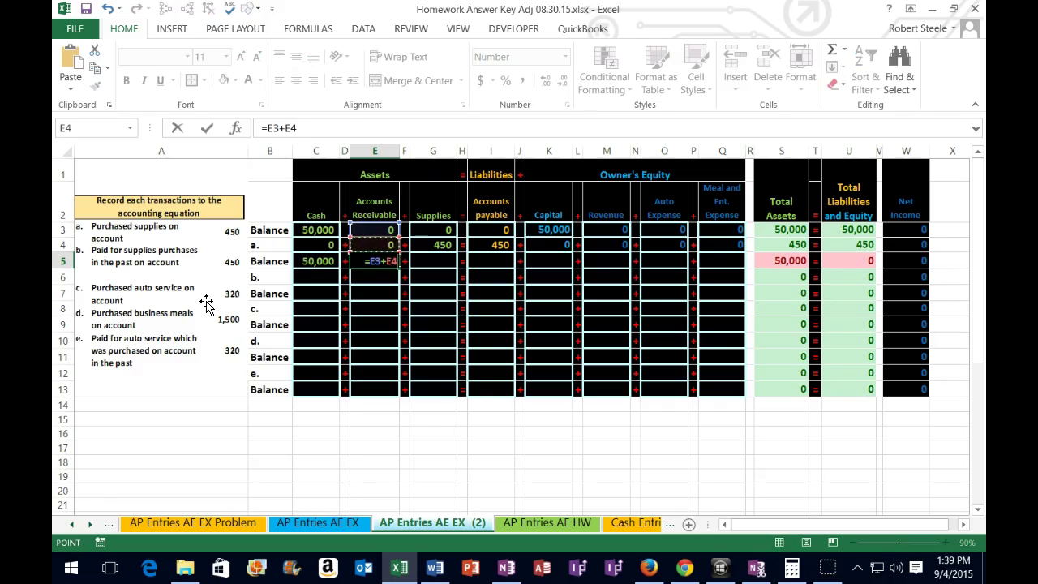
key("Tab")
Calculate the Supplies balance after transaction a in G5 with the formula =G3+G4.
key("Tab")
type("=")
key("Up")
key("Up")
type("+")
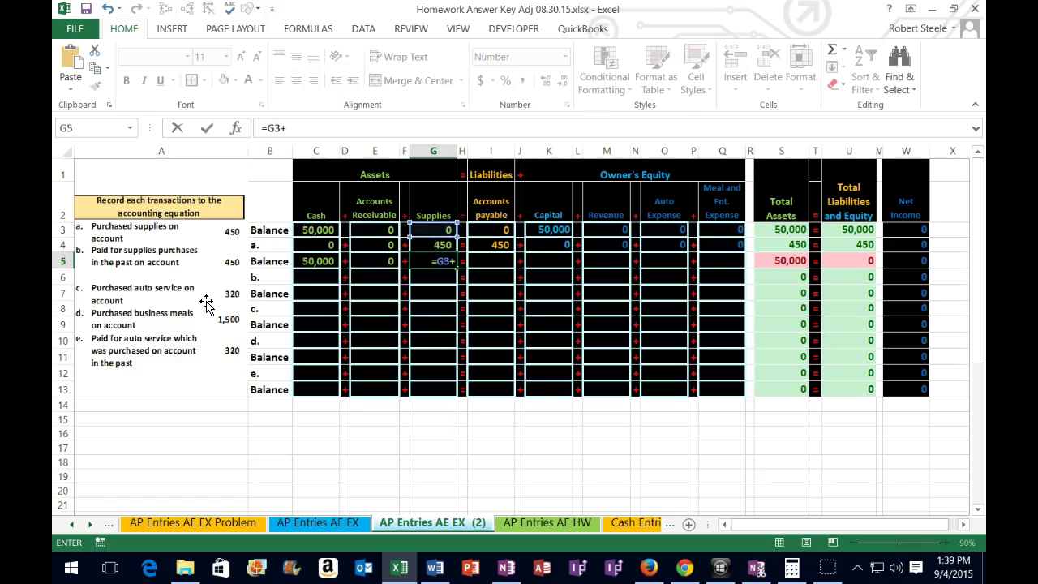
key("Up")
key("Tab")
Calculate the Accounts payable balance after transaction a in I5 with the formula =I3+I4.
key("Tab")
type("=")
key("Up")
key("Up")
type("+")
key("Up")
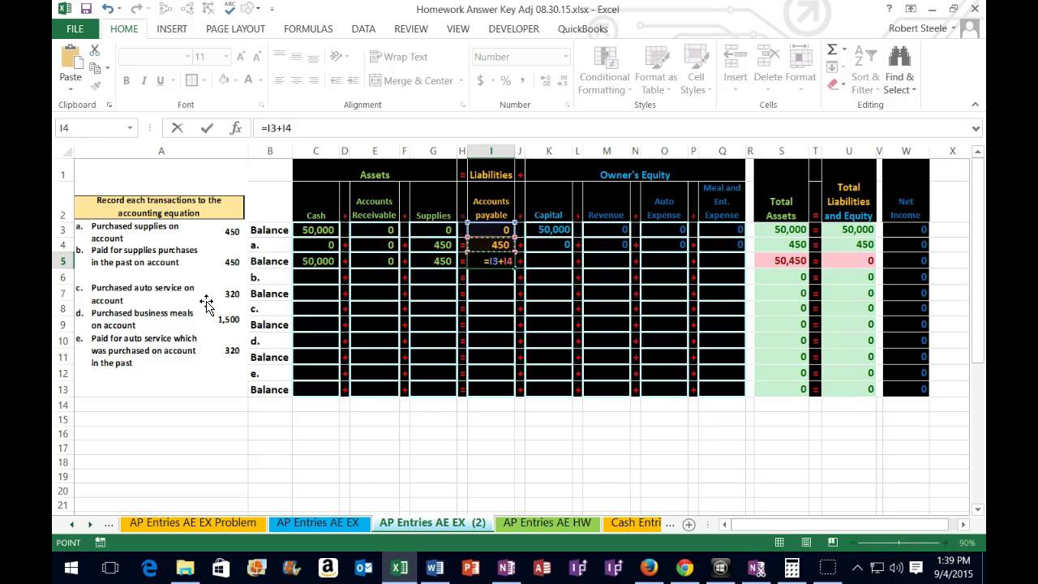
key("Tab")
Calculate the Capital balance after transaction a in K5 with the formula =K3+K4.
key("Tab")
type("=")
key("Up")
key("Up")
type("+")
key("Up")
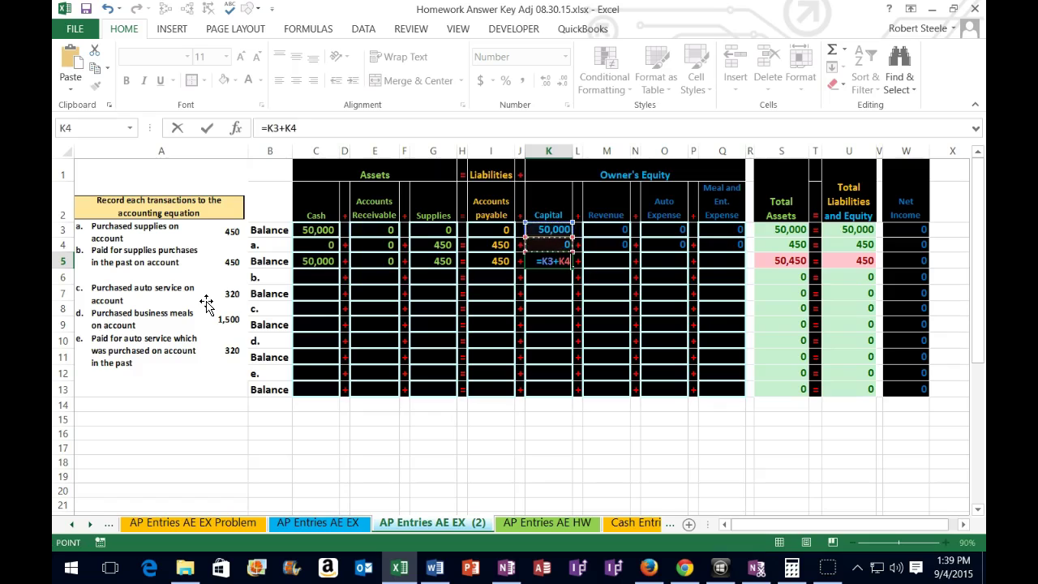
key("Tab")
Calculate the Revenue balance after transaction a in M5 with the formula =M3+M4.
key("Tab")
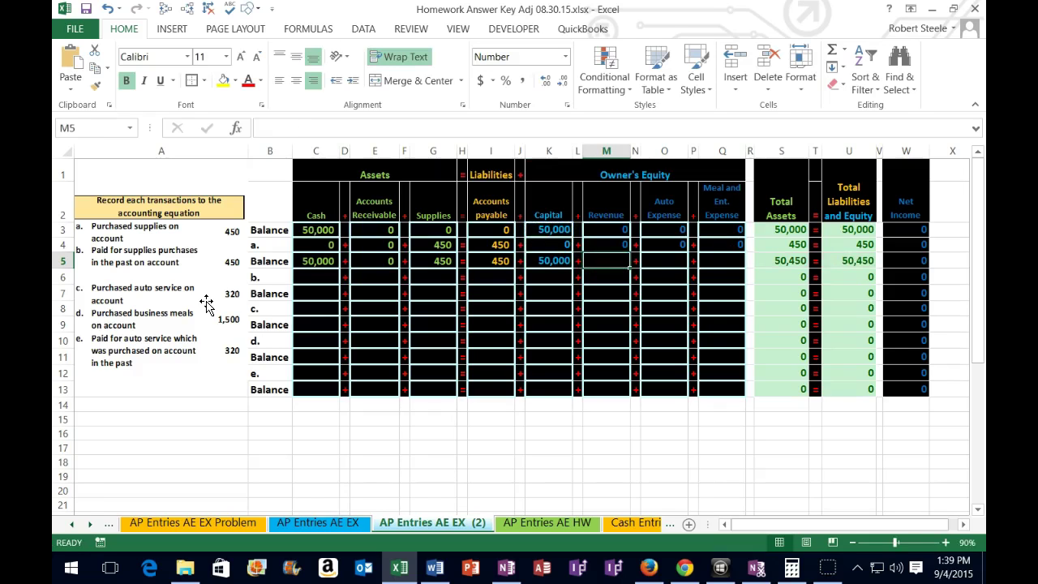
type("=")
key("Up")
key("Up")
type("+")
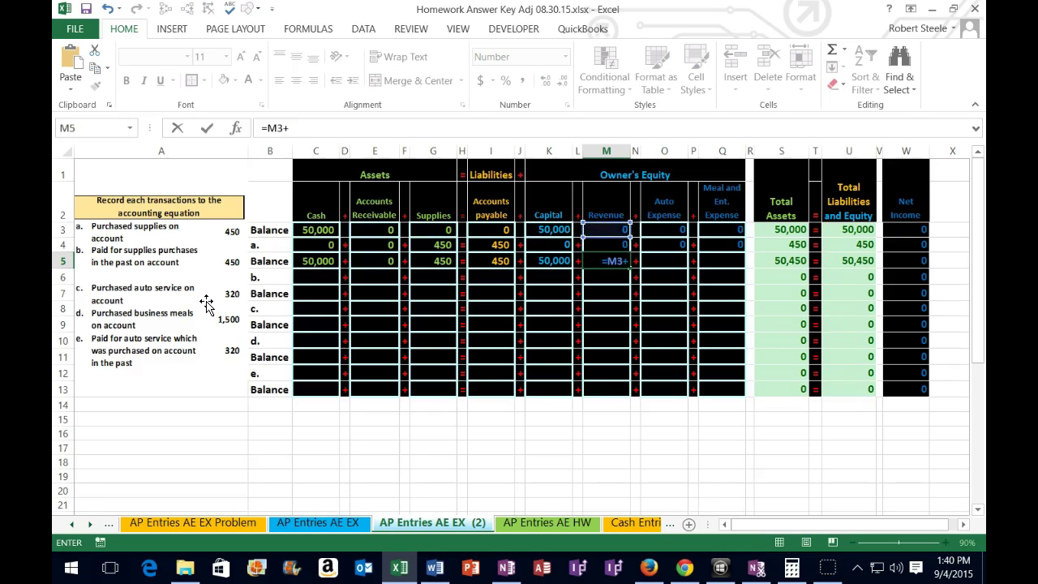
key("Up")
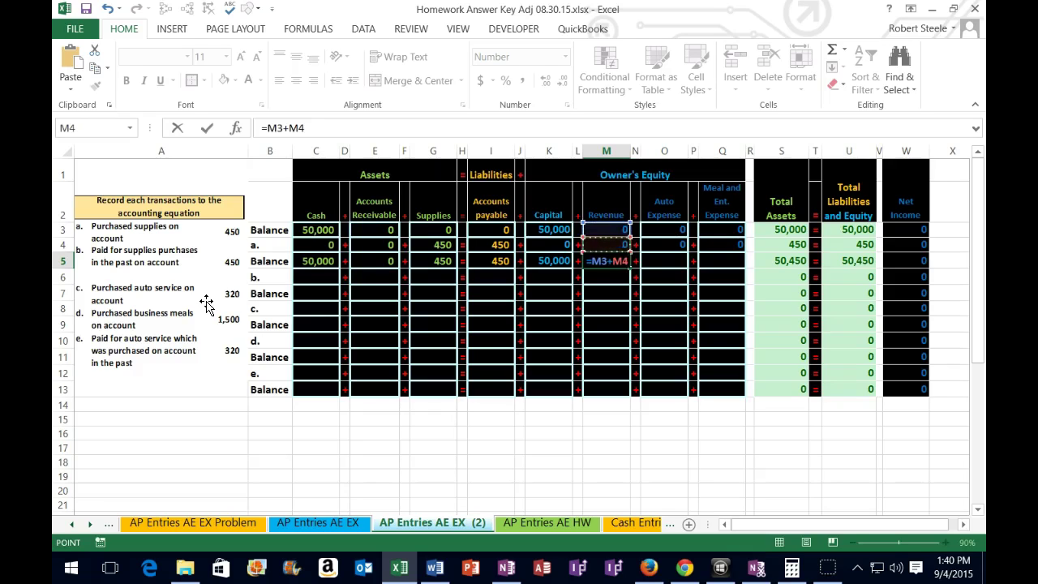
key("Tab")
Calculate the Auto Expense balance after transaction a in O5 with the formula =O3+O4.
key("Tab")
type("=")
key("Up")
key("Up")
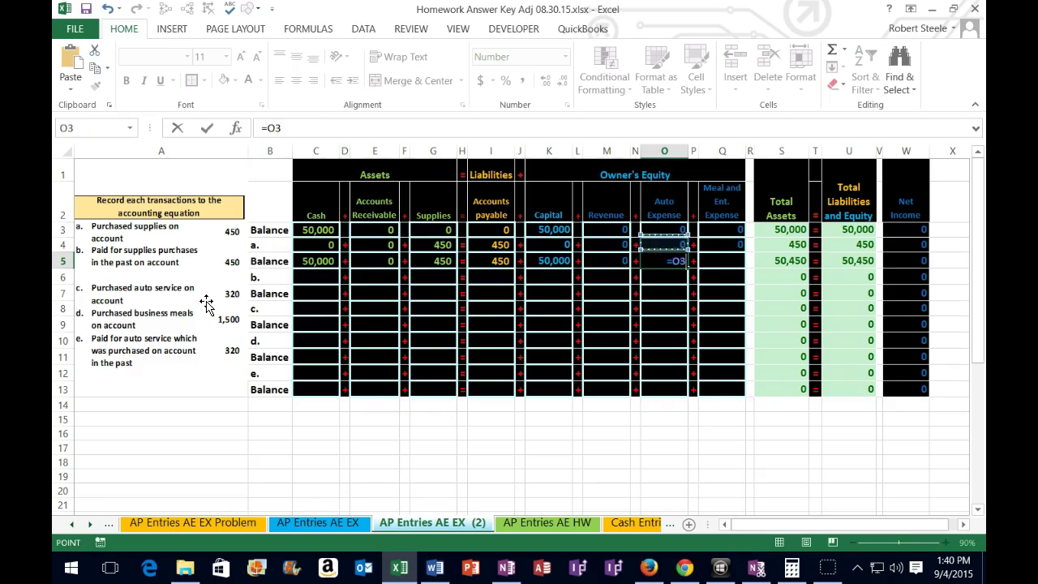
type("+")
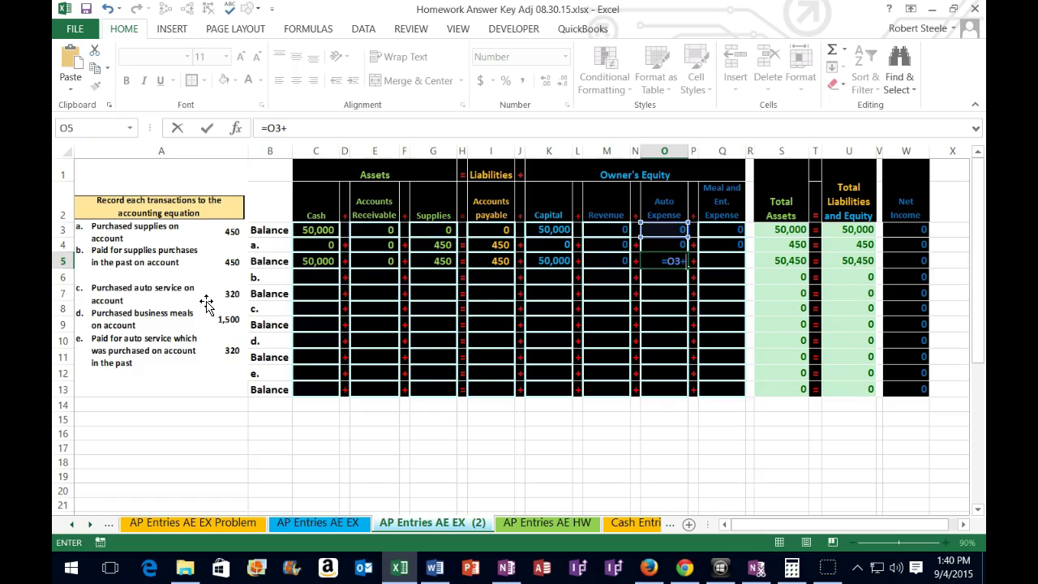
key("Up")
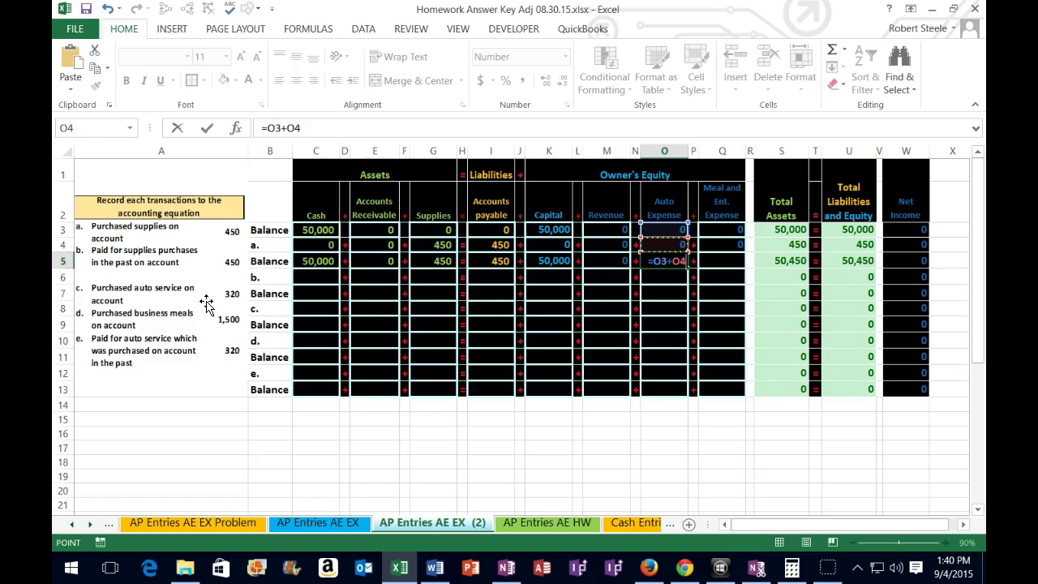
key("Tab")
Calculate the Meal and Ent. Expense balance after transaction a in Q5 with the formula =Q3+Q4.
key("Tab")
type("=")
key("Up")
key("Up")
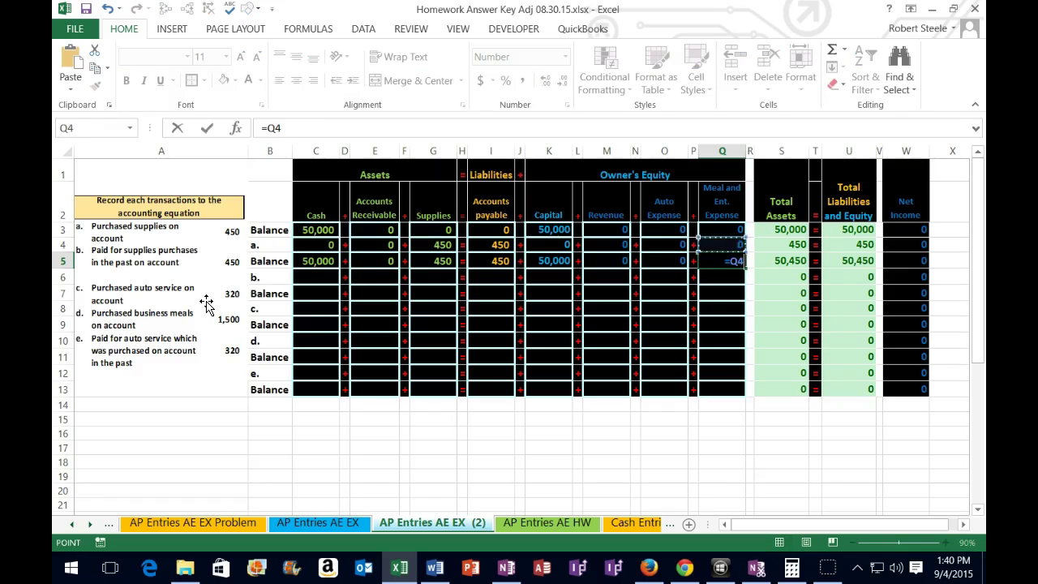
type("+")
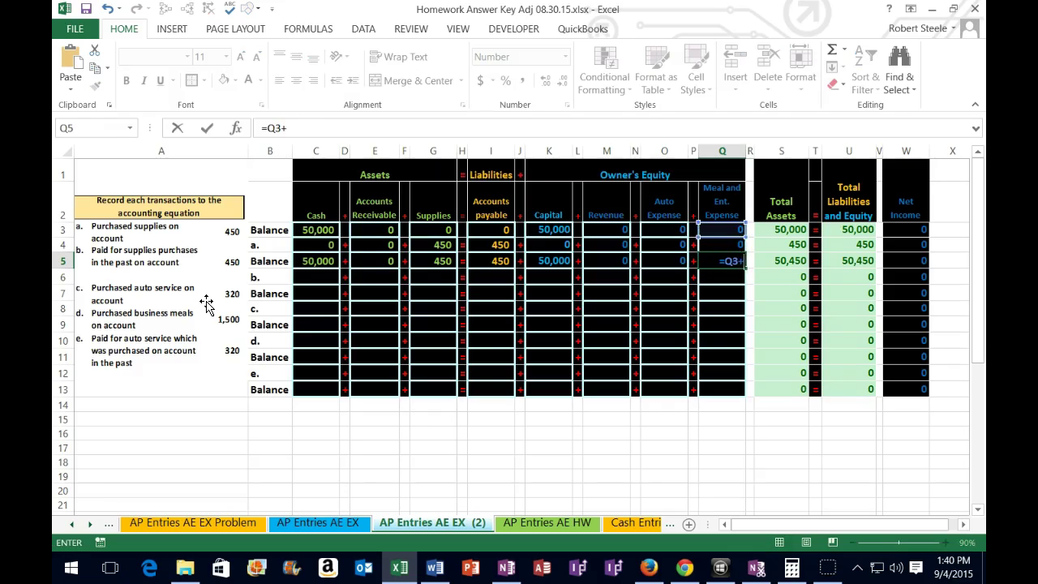
key("Up")
key("Return")
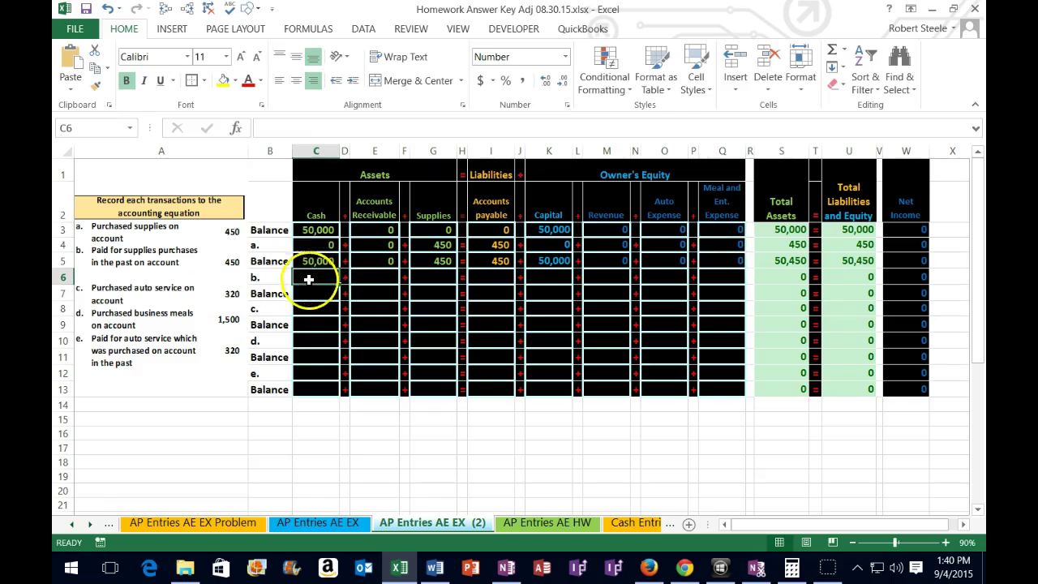
left_click(263, 259)
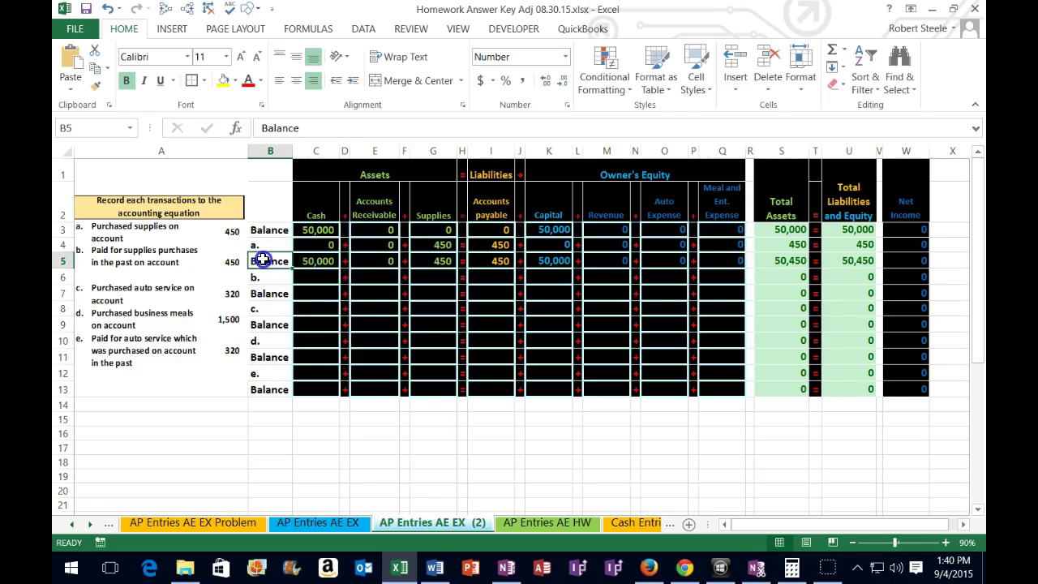
left_click_drag(264, 260, 707, 258)
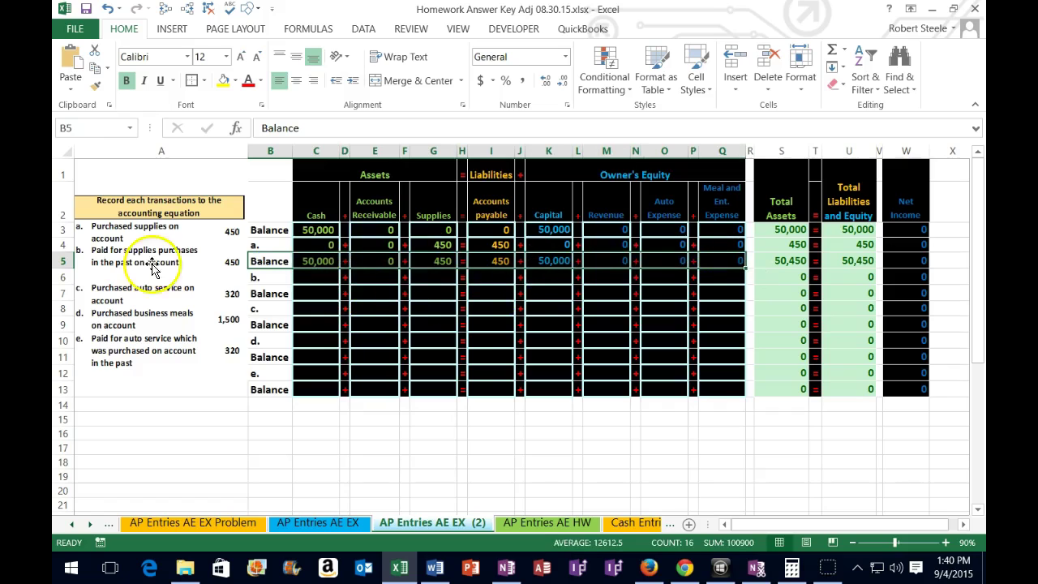
left_click_drag(267, 254, 724, 285)
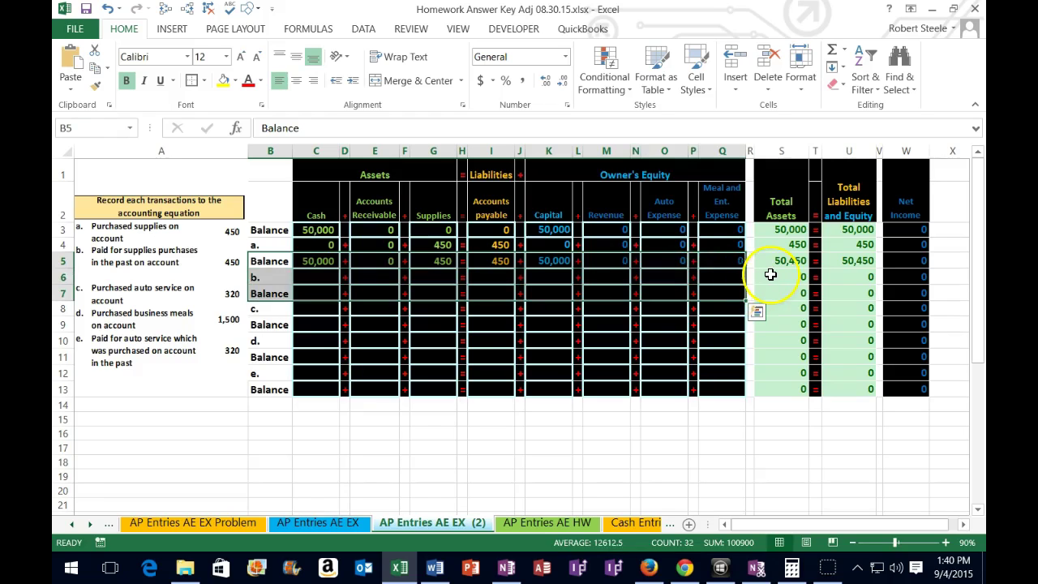
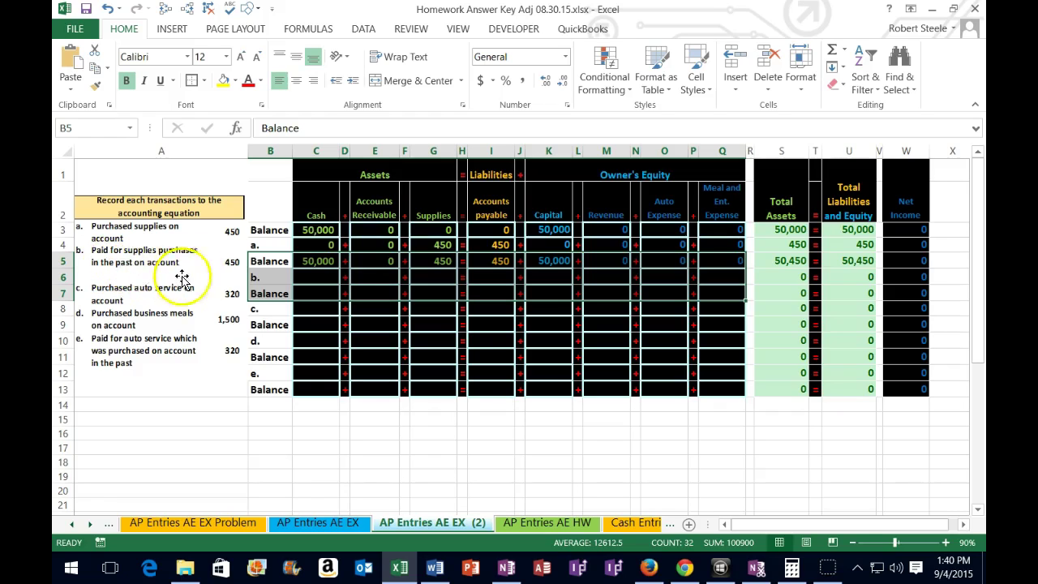
Record the supplies payment of transaction b as -450 under Cash in C6 and -450 under Accounts payable in I6.
left_click(308, 277)
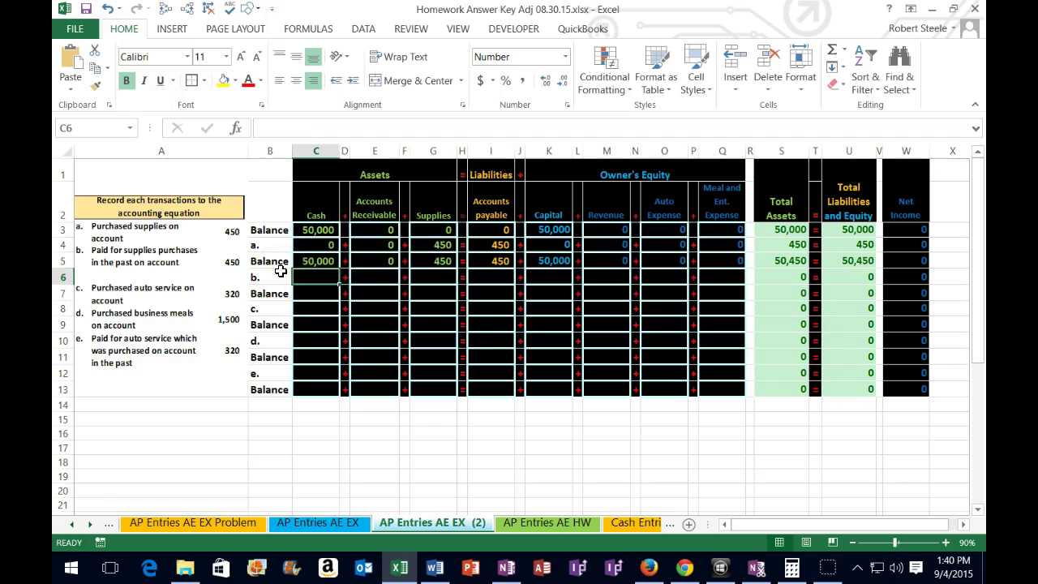
type("-450")
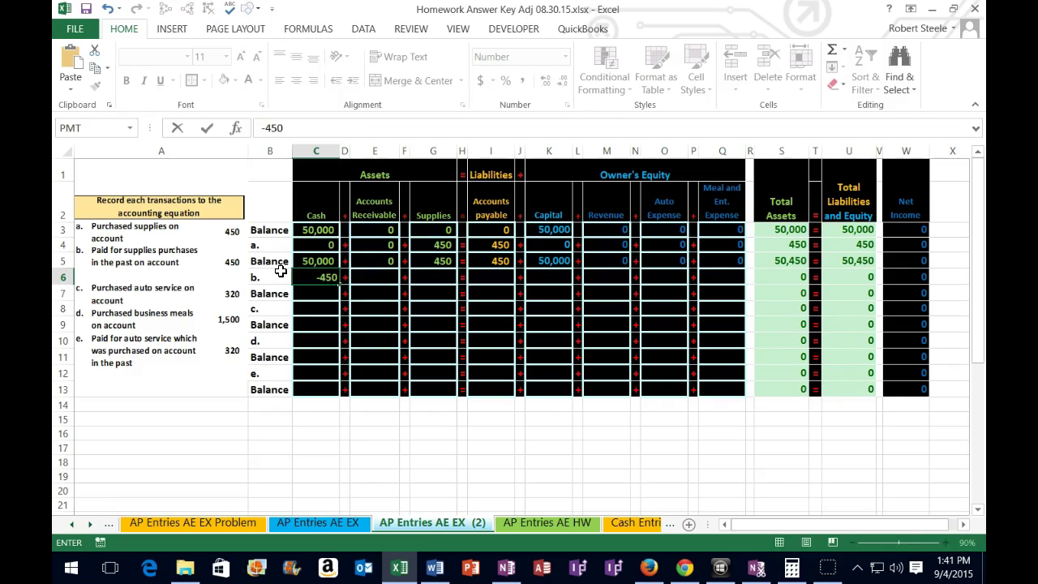
key("Return")
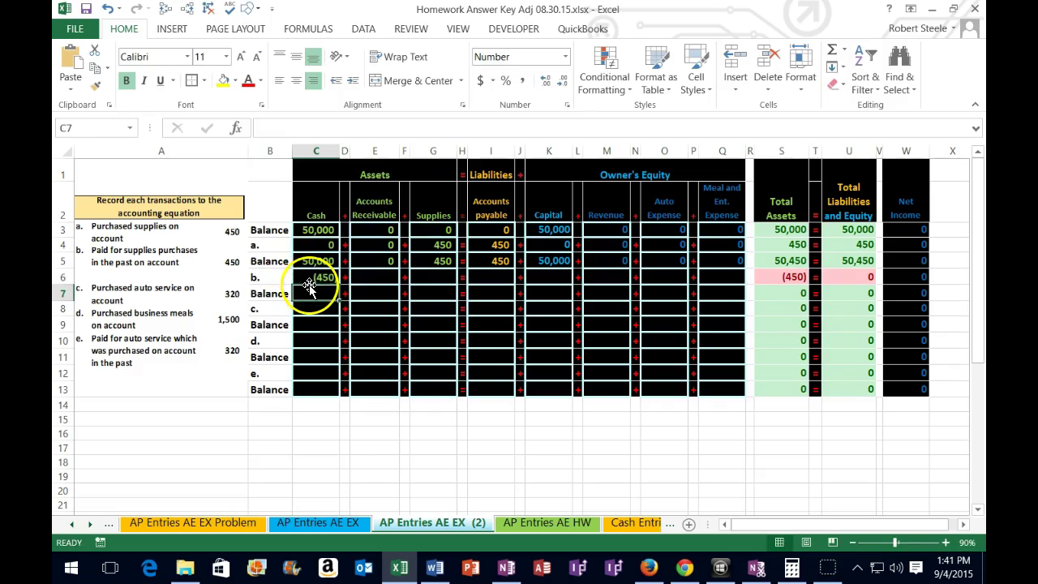
left_click(313, 276)
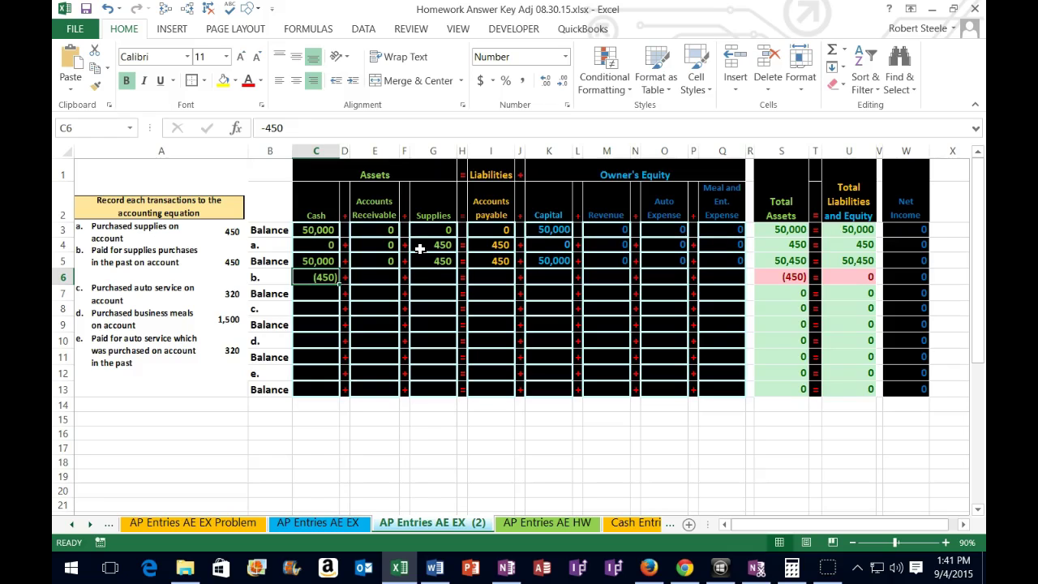
left_click(489, 276)
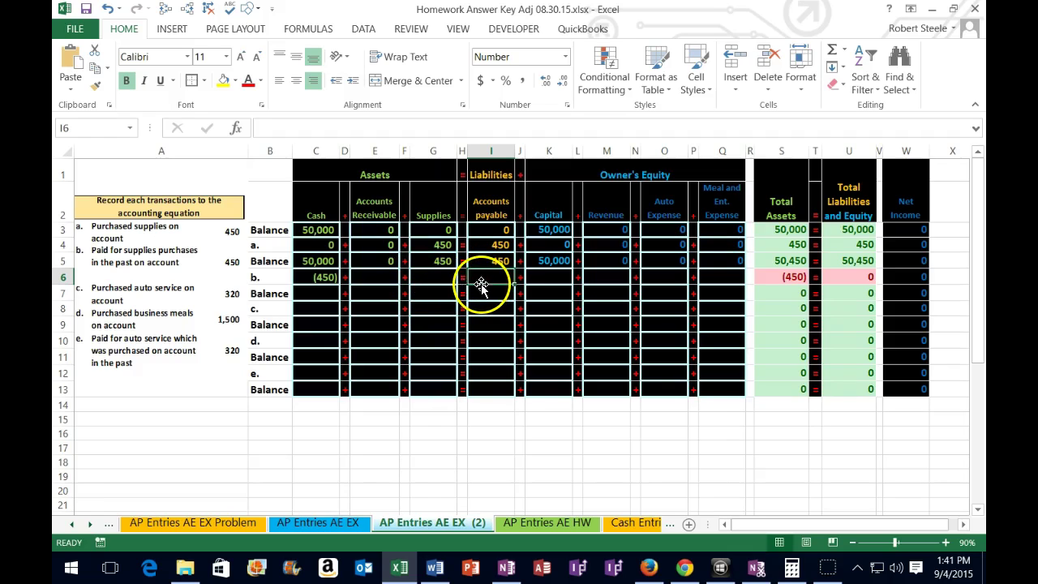
type("-450")
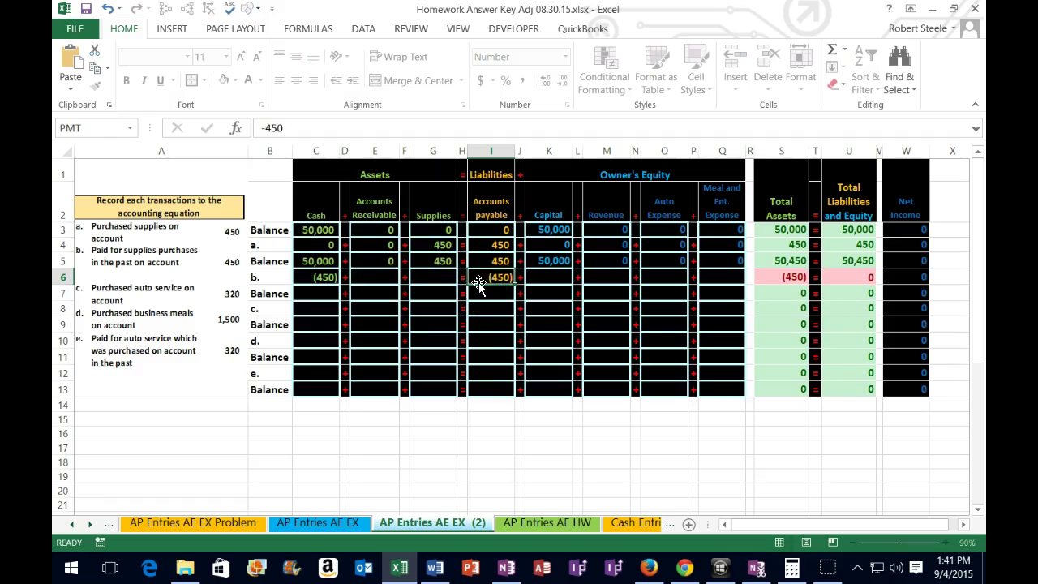
key("Return")
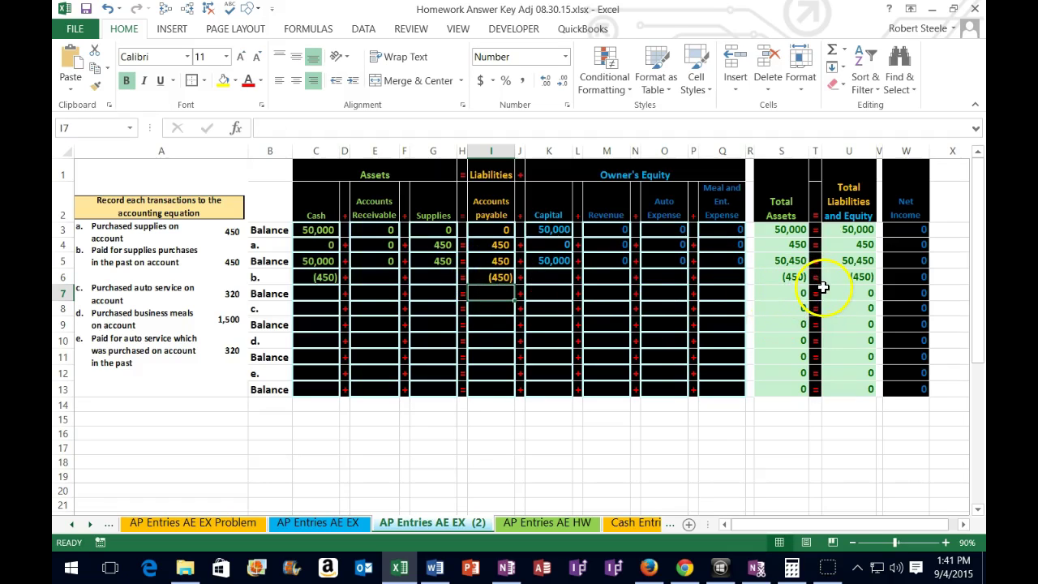
Enter 0 for transaction b under Accounts Receivable and Supplies, in E6 and G6.
left_click(375, 277)
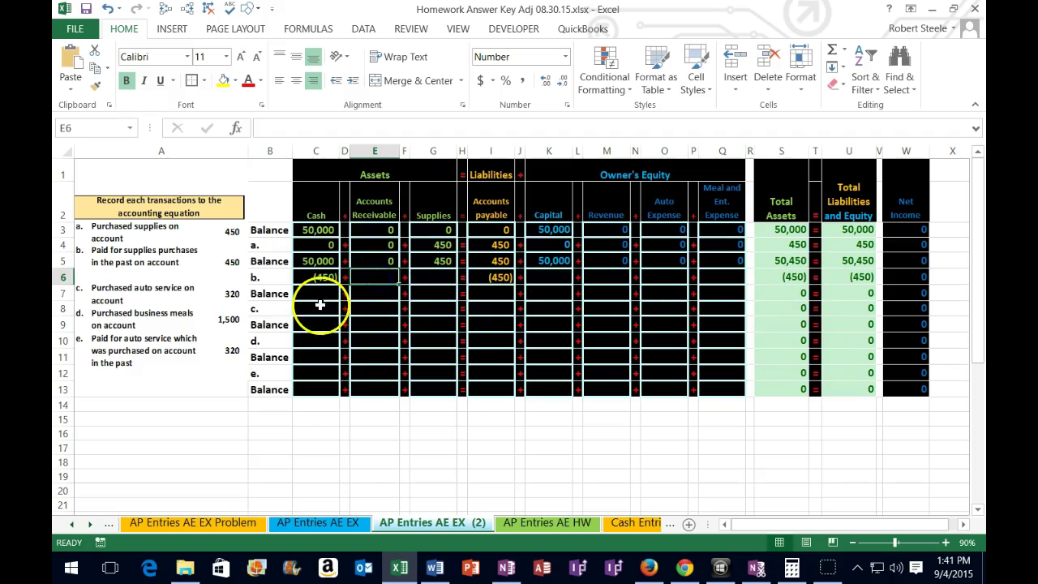
type("0")
key("Tab")
key("Tab")
type("0")
key("Tab")
Enter 0 for transaction b under Capital, Revenue, Auto Expense and Meal and Ent. Expense in row 6.
key("Tab")
key("Tab")
key("Tab")
type("0")
key("Tab")
key("Tab")
type("0")
key("Tab")
key("Tab")
type("0")
key("Tab")
key("Tab")
type("0")
key("Return")
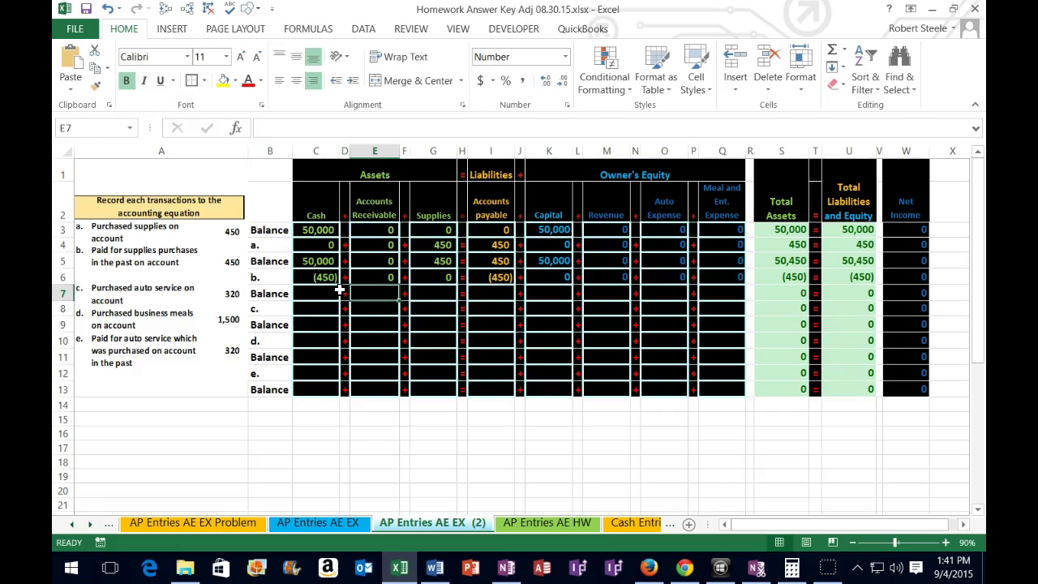
Work out the Cash balance after transaction b in the Calculator app by computing 50000-450.
left_click_drag(331, 262, 692, 290)
key("XF86Calculator")
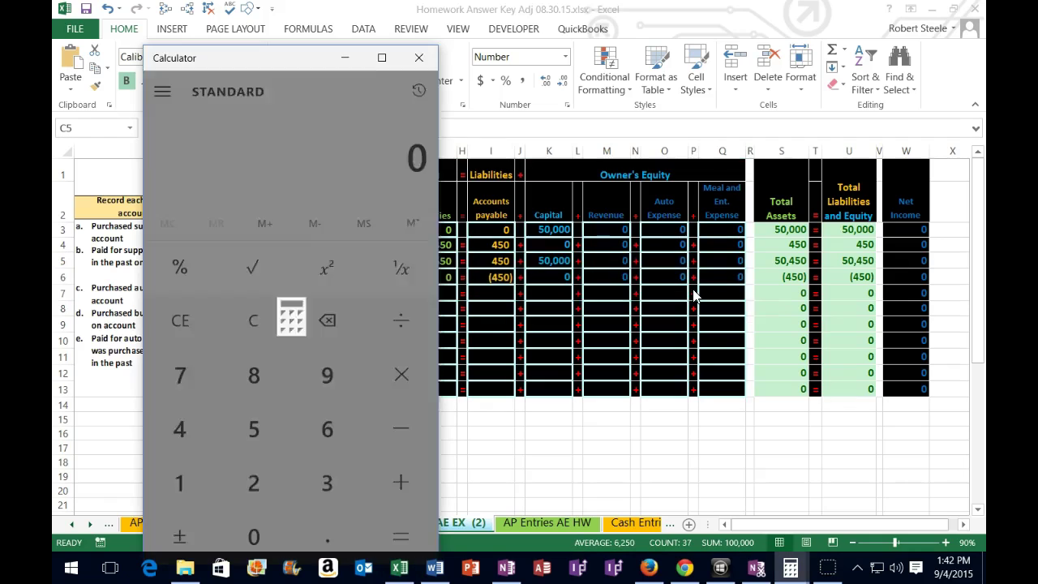
left_click_drag(341, 58, 505, 41)
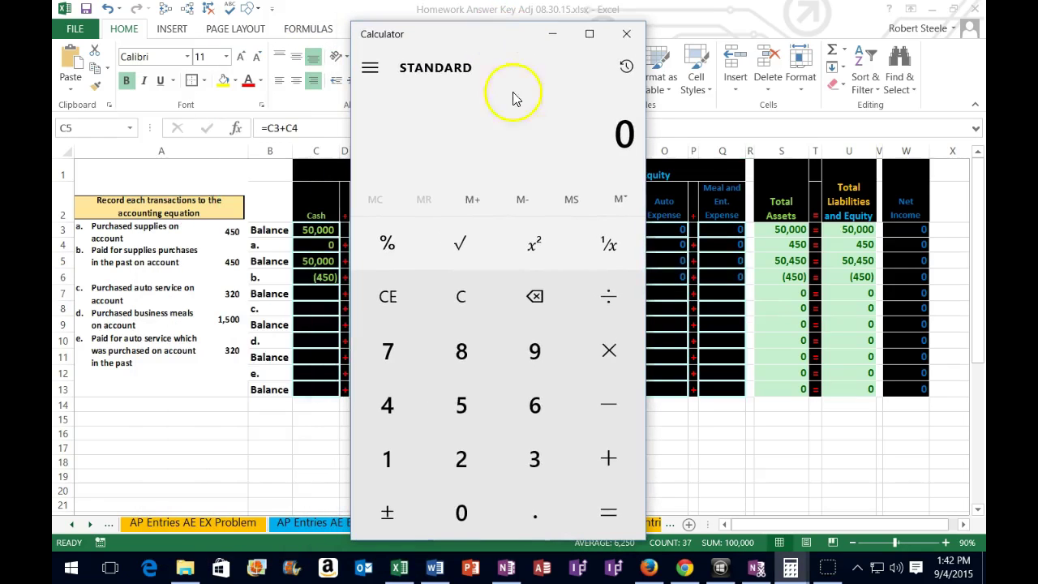
left_click(463, 295)
type("50000-4")
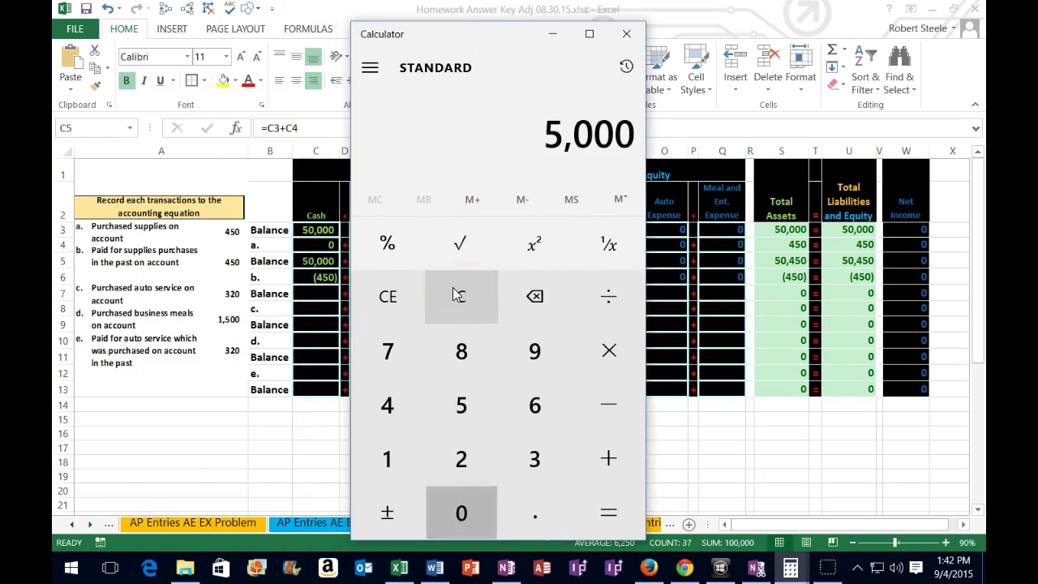
type("50")
key("Return")
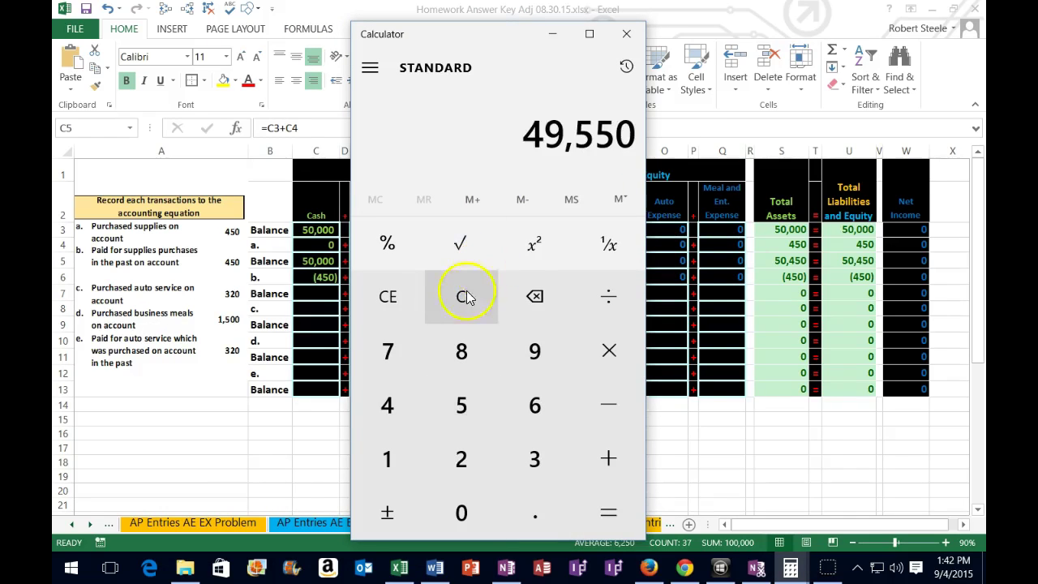
Return to the Excel worksheet and calculate the Cash balance after transaction b in C7 with the formula =C5+C6.
left_click(316, 307)
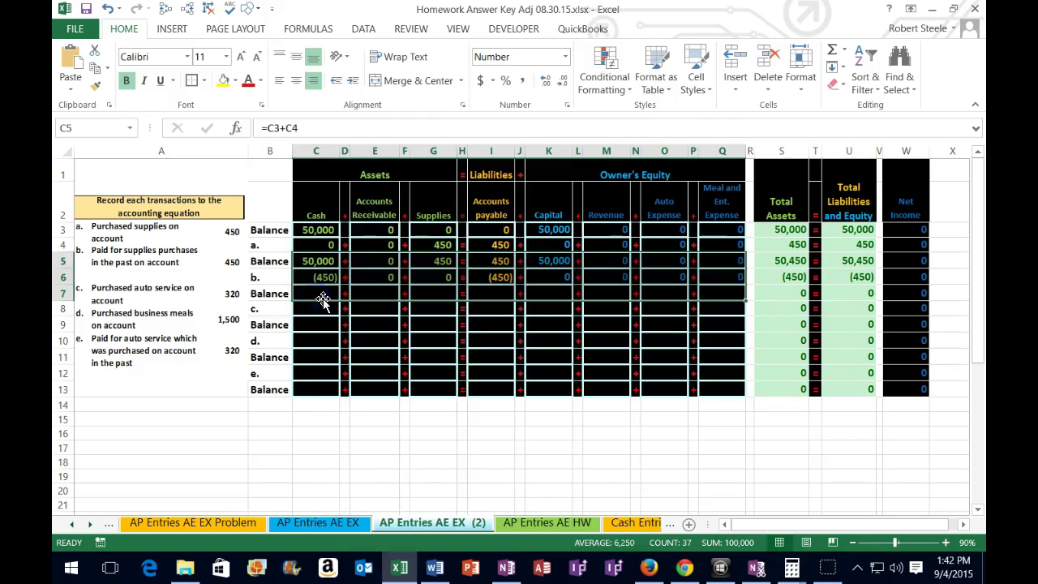
left_click(317, 292)
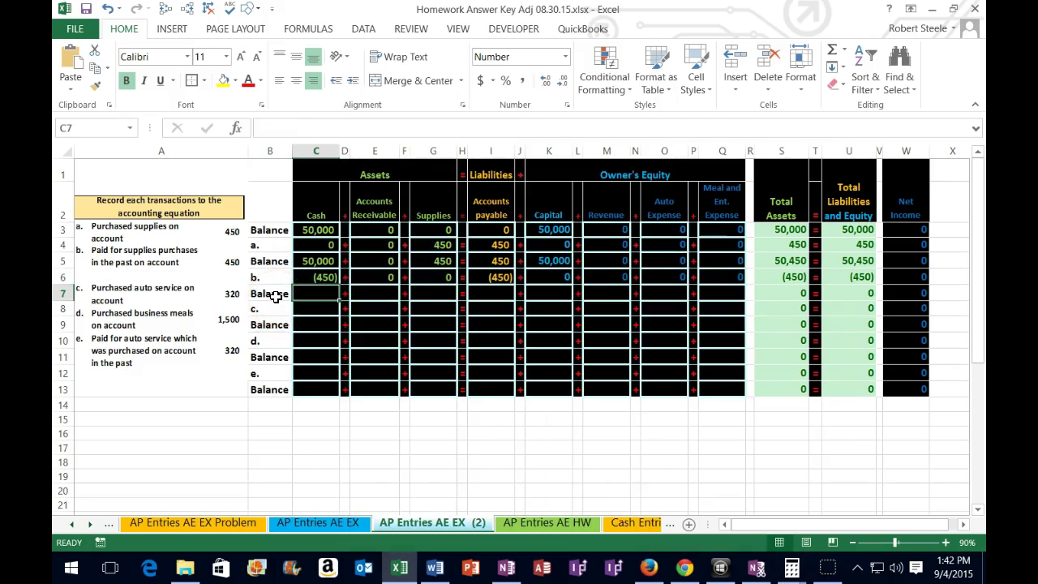
type("=")
key("Up")
key("Up")
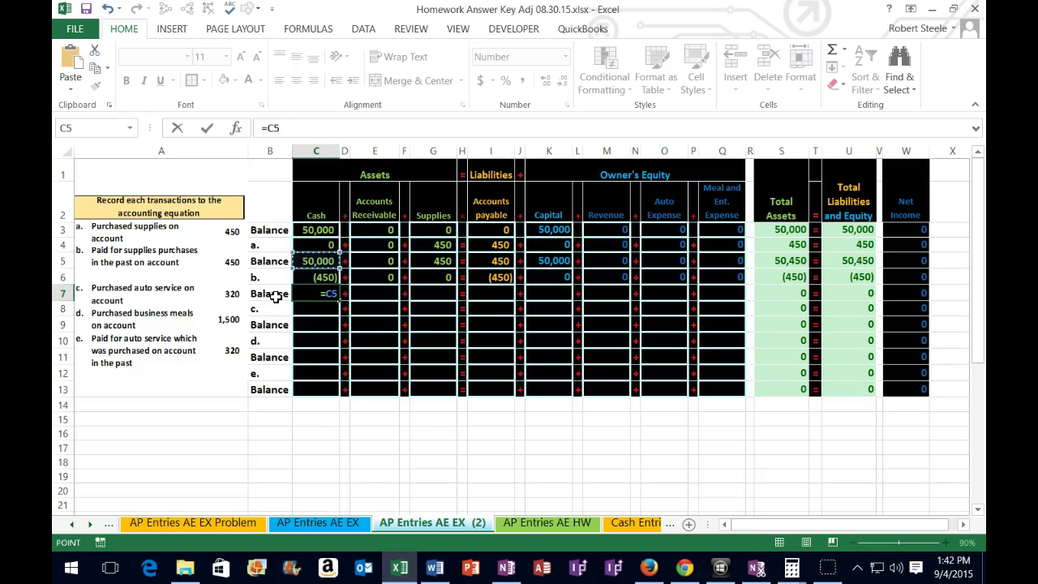
type("+")
key("Up")
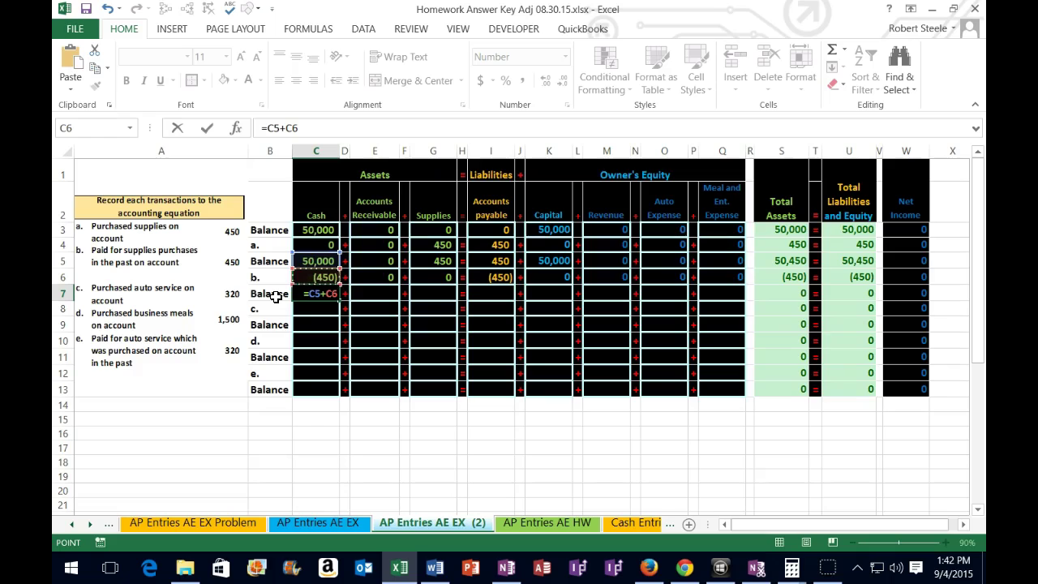
key("Return")
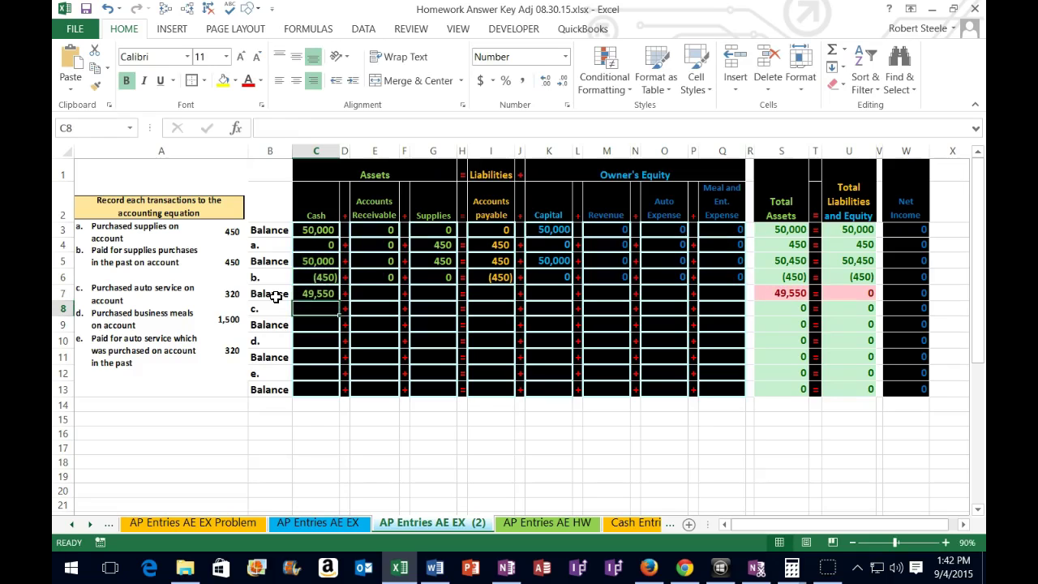
key("Up")
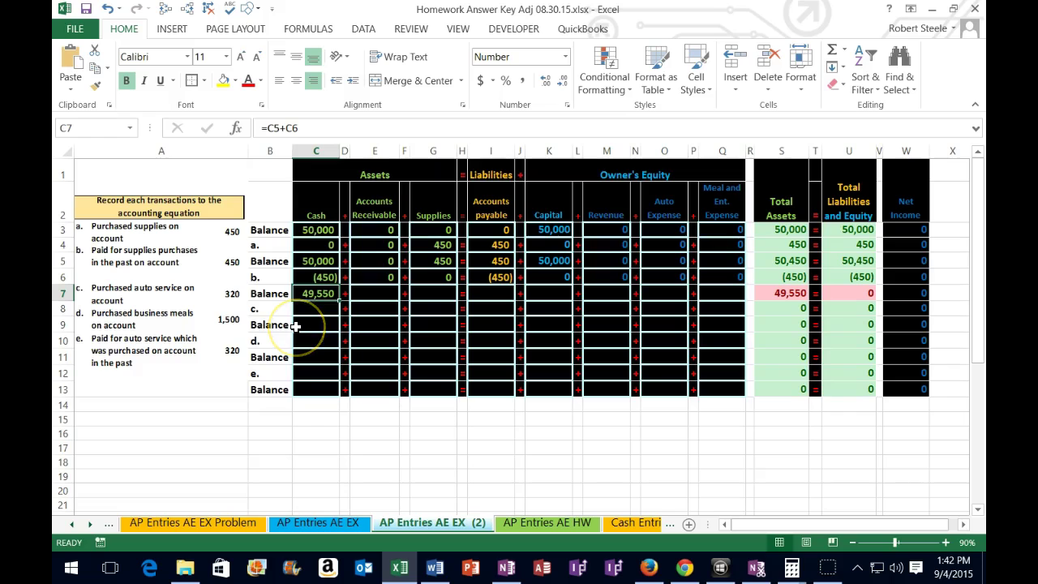
Calculate the Accounts Receivable balance after transaction b in E7 with the formula =E5+E6.
left_click(288, 136)
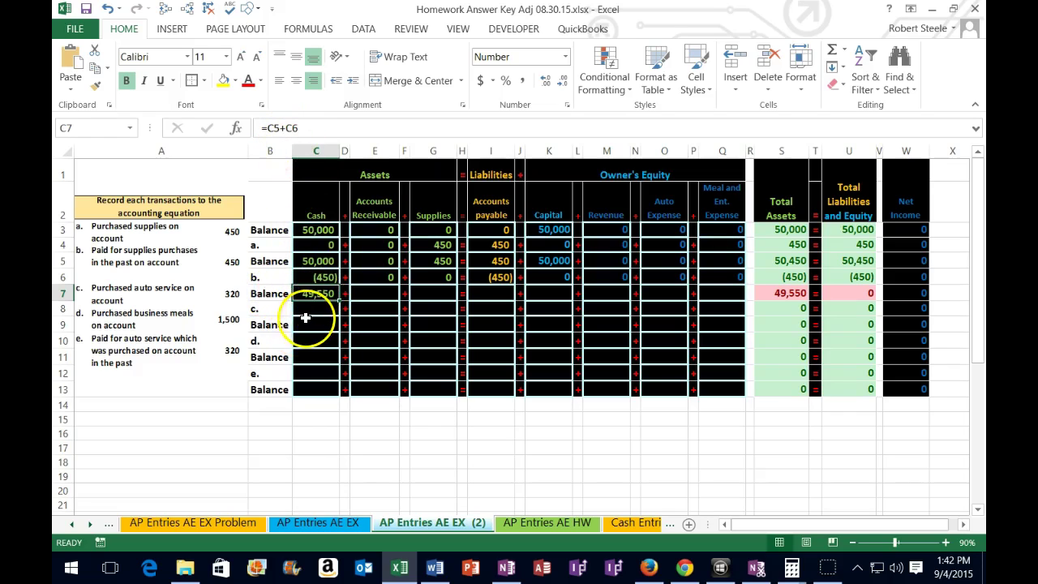
key("Right")
key("Right")
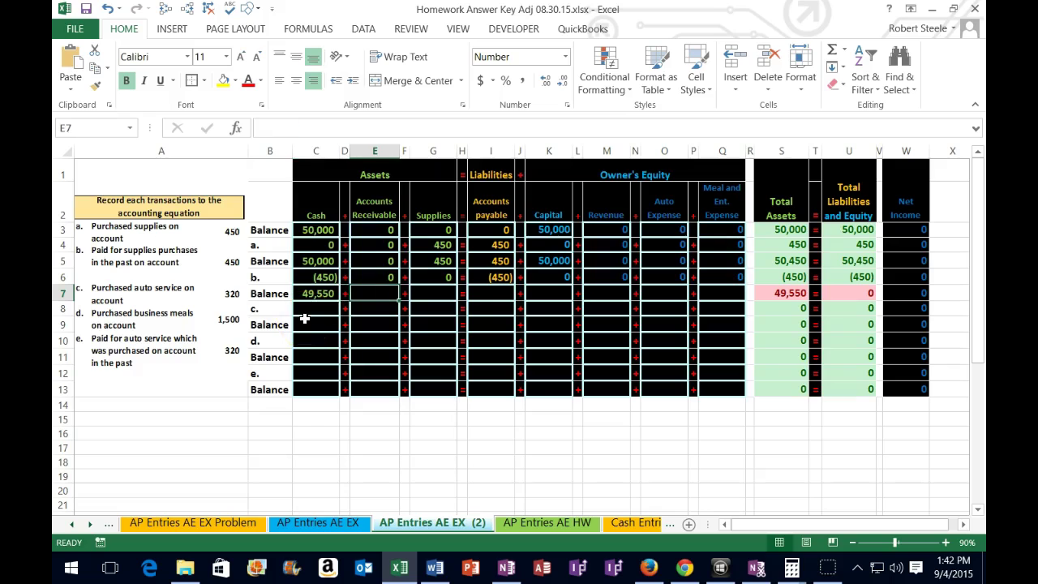
type("=")
key("Up")
key("Up")
type("+")
key("Up")
key("Tab")
Calculate the Supplies balance after transaction b in G7 with the formula =G5+G6.
key("Right")
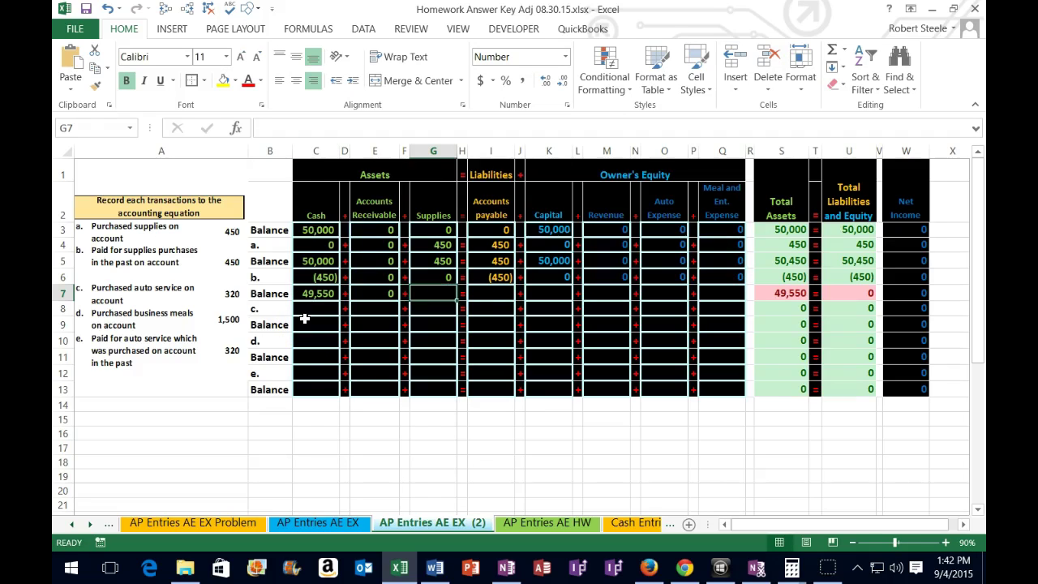
type("=")
key("Up")
key("Up")
type("+")
key("Up")
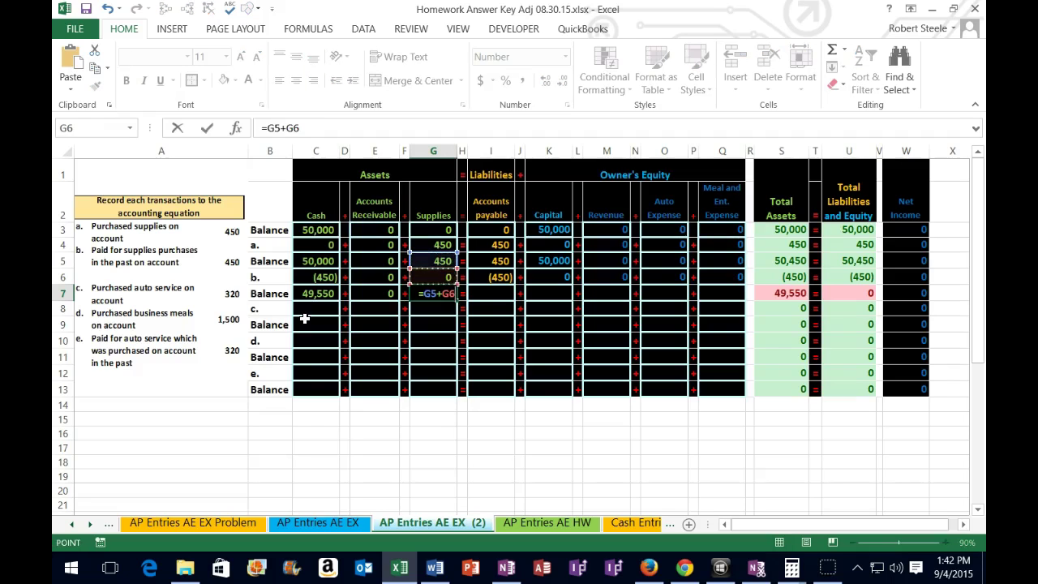
key("Tab")
Calculate the Accounts Payable balance after transaction b in I7 with the formula =I5+I6.
key("Right")
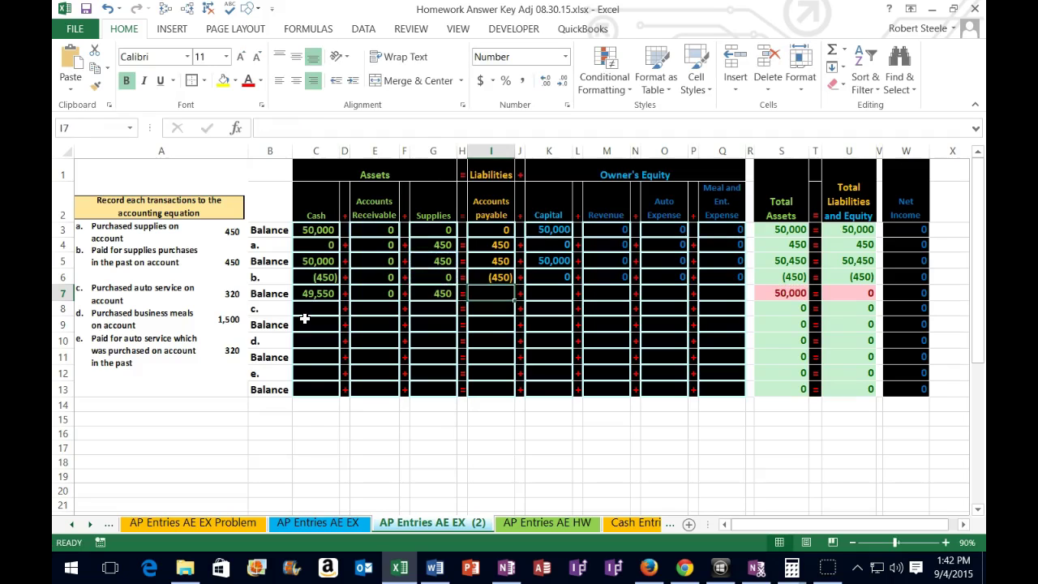
type("=")
key("Up")
key("Up")
type("+")
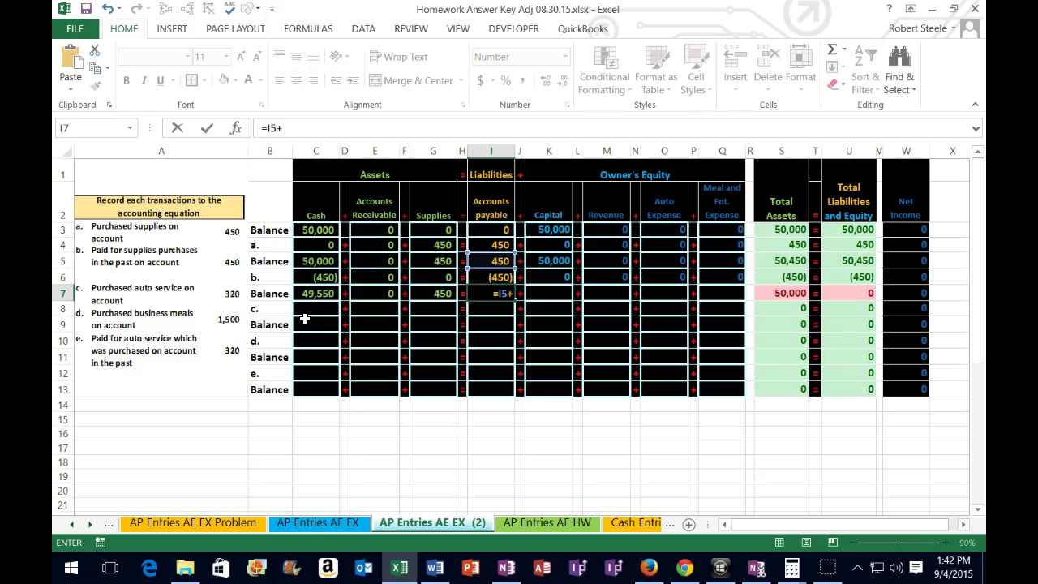
key("Up")
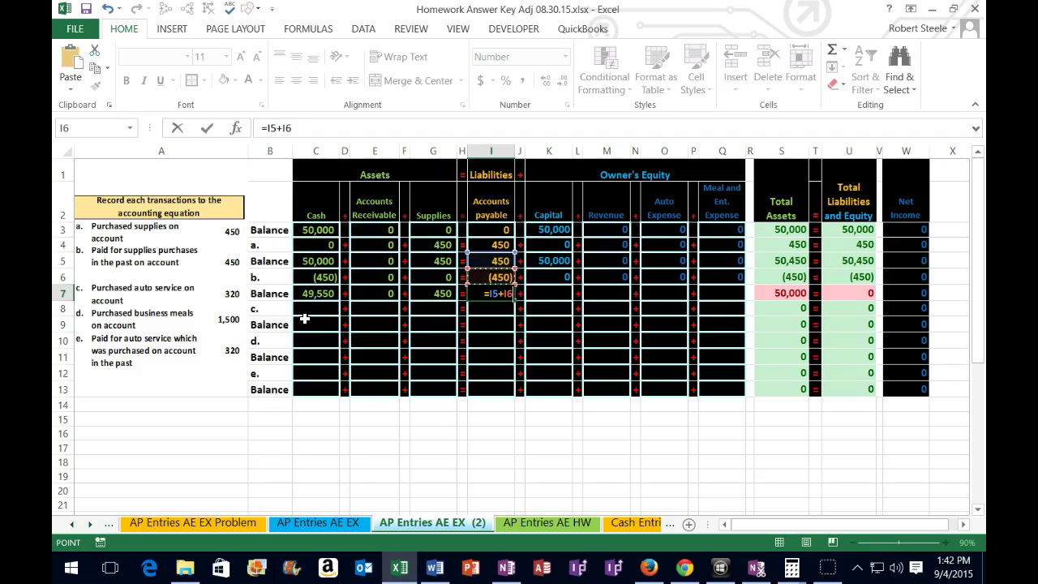
key("Tab")
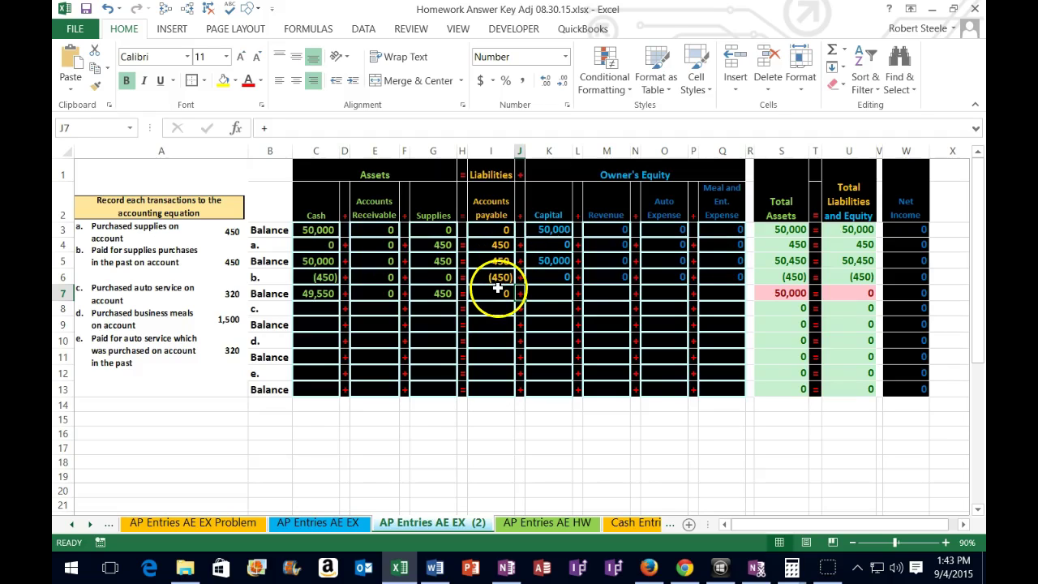
Calculate the Capital balance after transaction b in K7 with the formula =K5+K6.
left_click(545, 298)
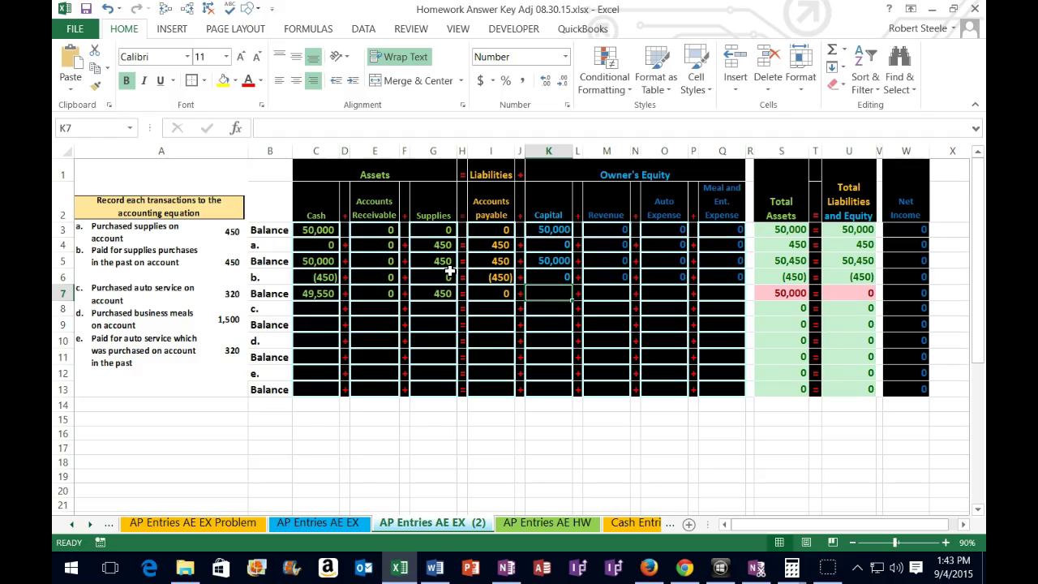
type("=")
key("Up")
key("Up")
type("+")
key("Up")
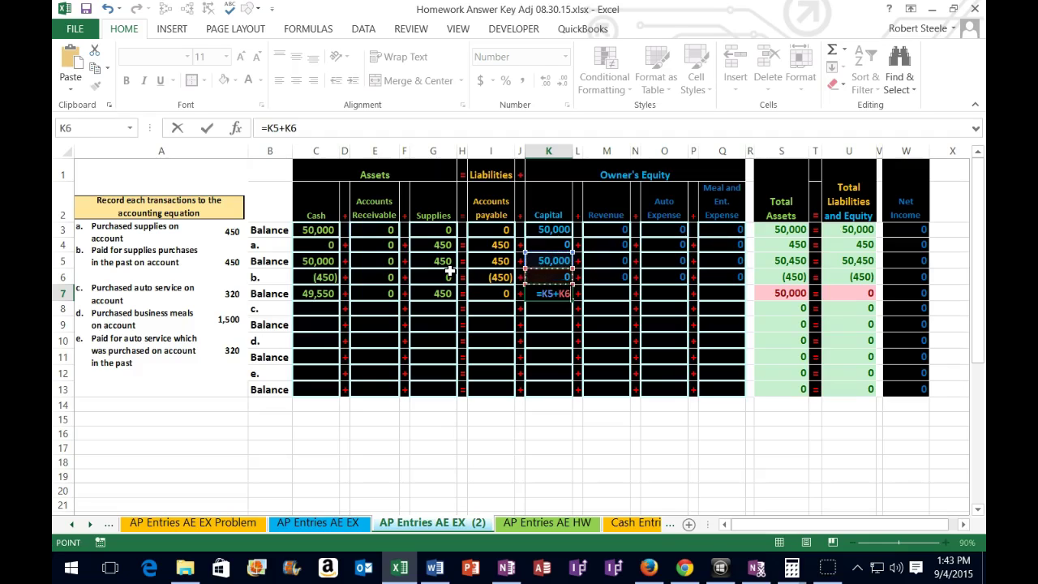
key("Tab")
Calculate the Revenue balance after transaction b in M7 by adding M5 and M6.
type("+")
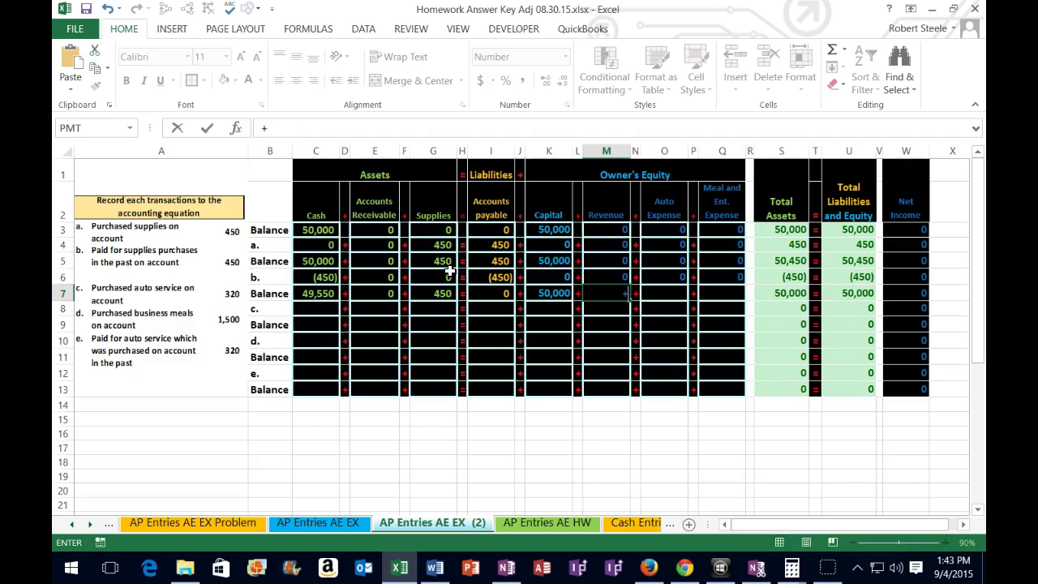
key("BackSpace")
type("=")
key("Up")
key("Up")
type("+")
key("Up")
key("Tab")
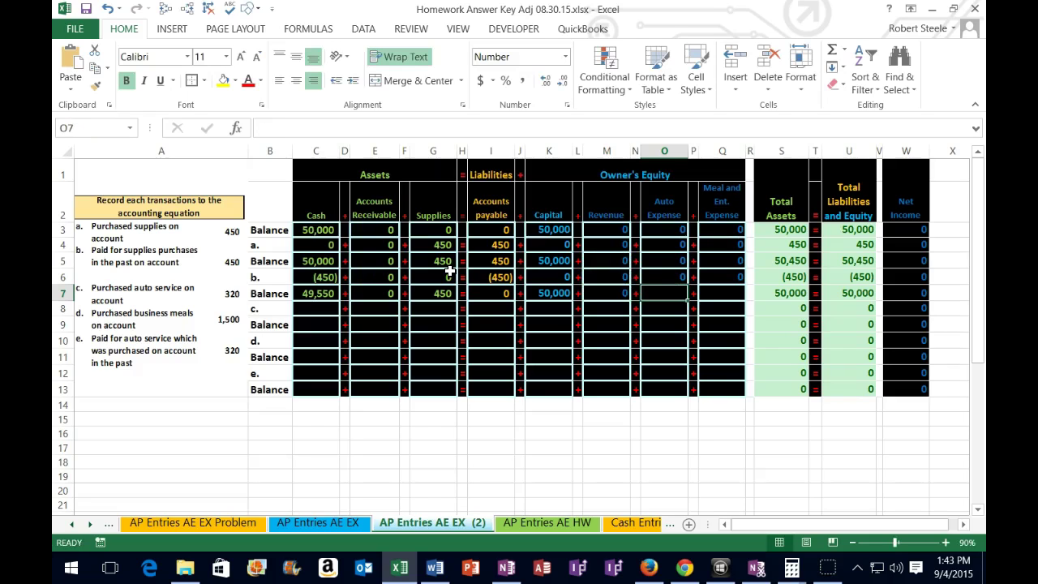
Calculate the Auto Expense balance after transaction b in O7 with the formula =O5+O6.
type("=")
key("Up")
key("Up")
type("+")
key("Up")
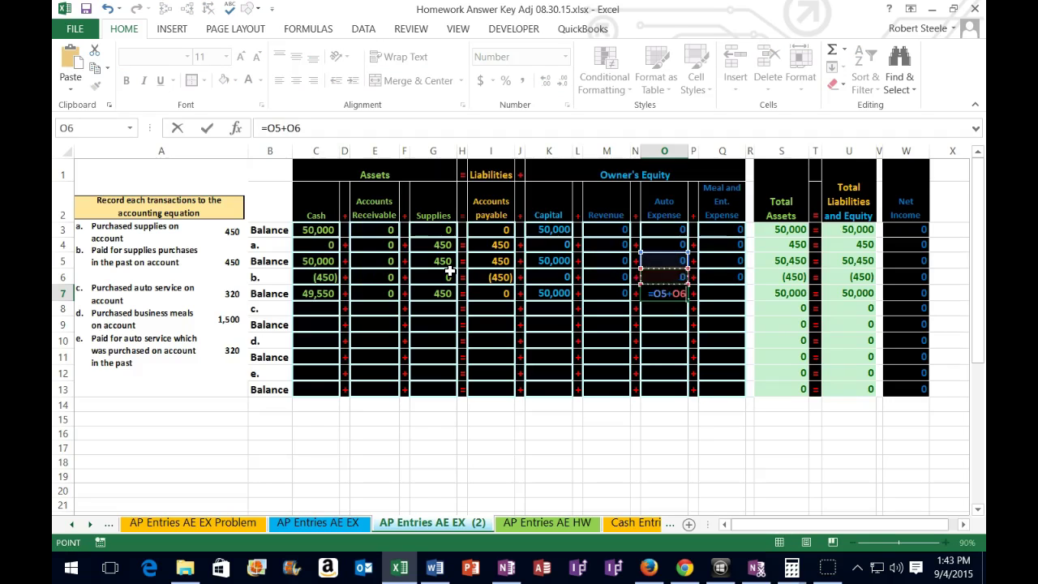
key("Tab")
Calculate the Meal and Ent. Expense balance after transaction b in Q7 with the formula =Q5+Q6.
type("=")
key("Up")
key("Up")
type("+")
key("Up")
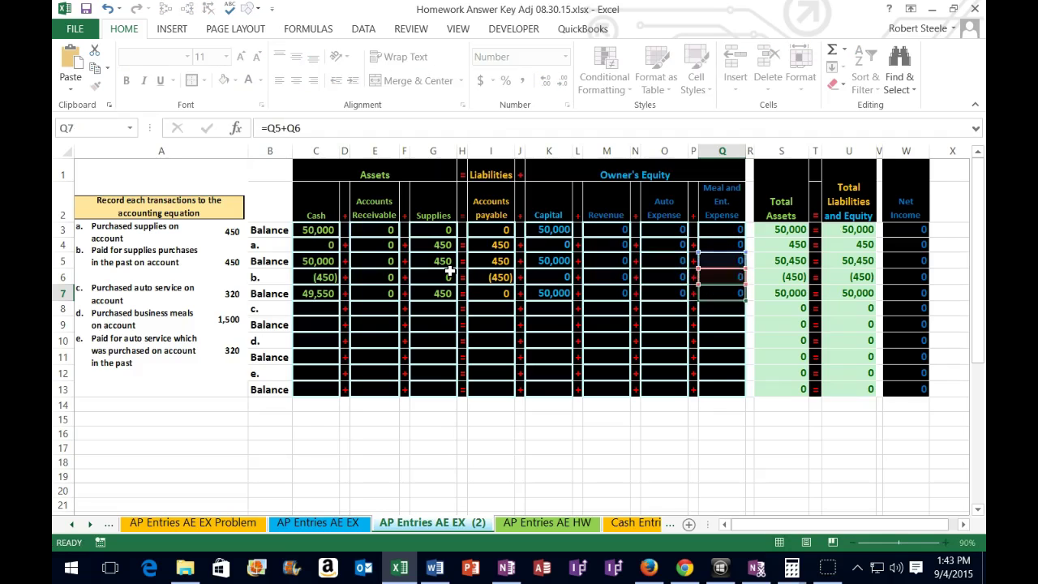
key("Return")
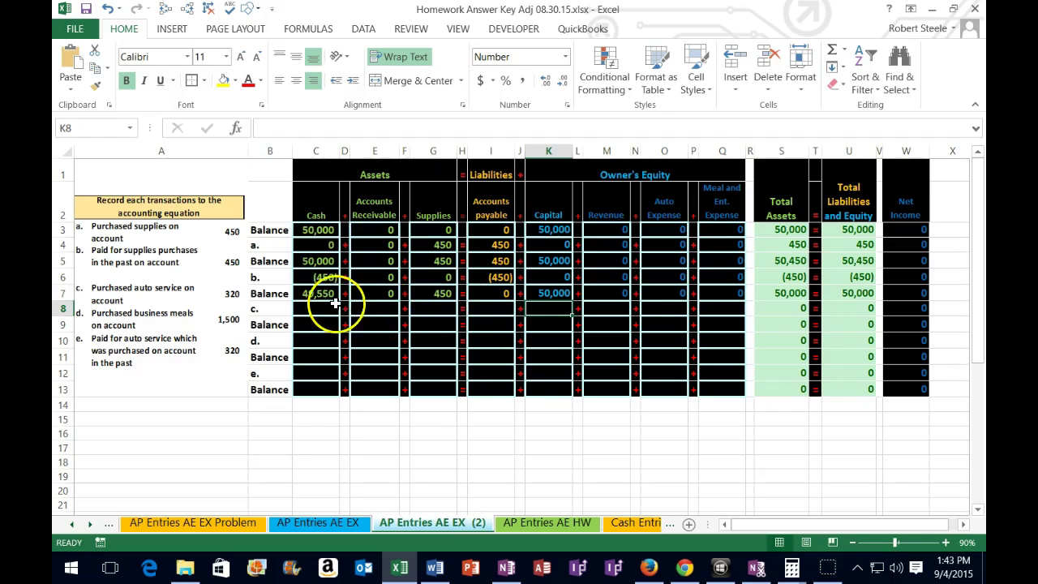
Compare the sum of the asset balances in C7:G7 with the sum of liabilities and owner's equity in I7:Q7.
left_click_drag(334, 295, 433, 298)
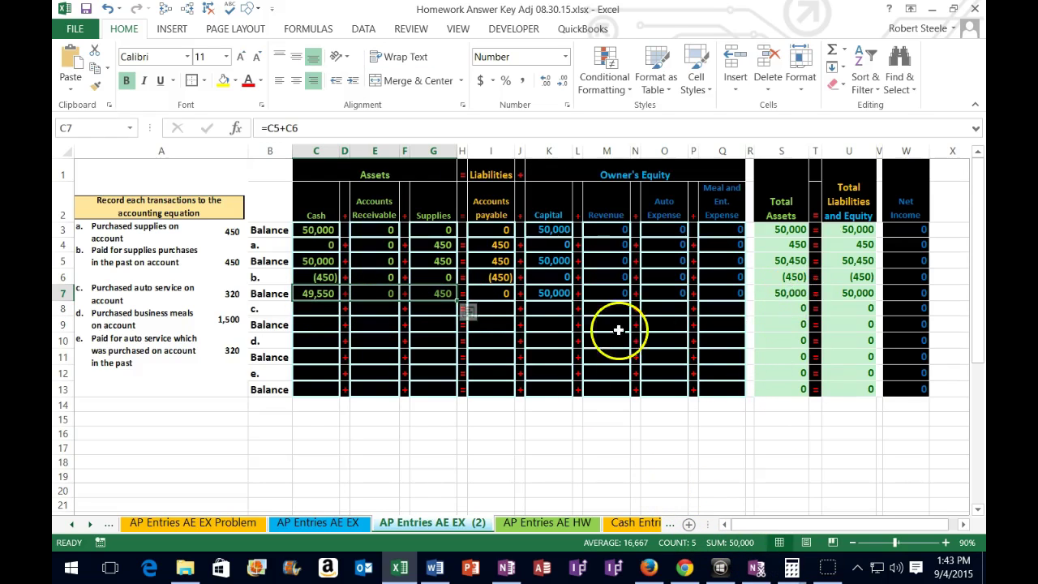
left_click(493, 292)
left_click_drag(493, 292, 718, 293)
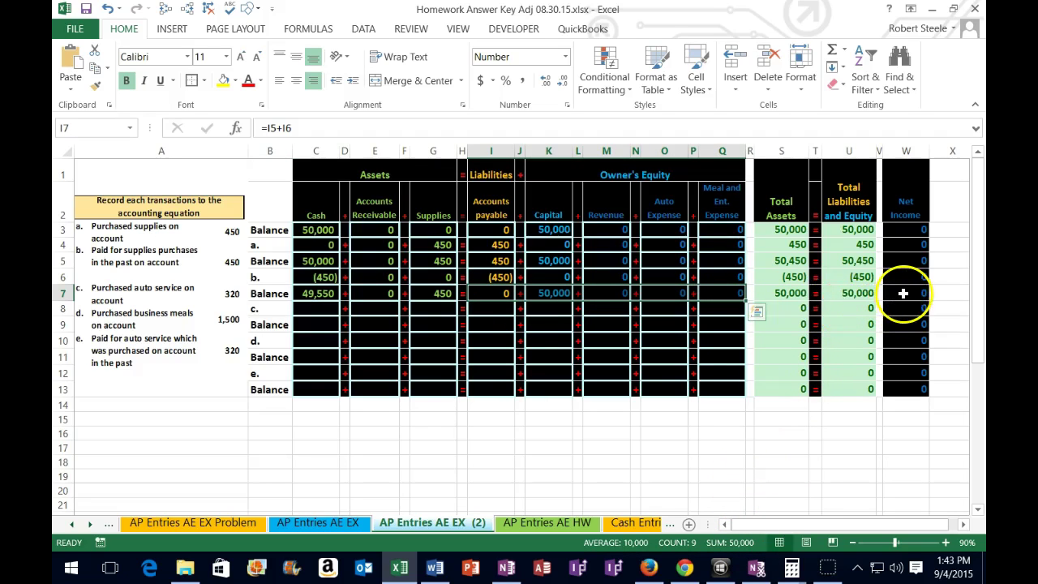
Record the auto service of transaction c by entering -320 under Auto Expense in O8.
left_click_drag(270, 293, 708, 324)
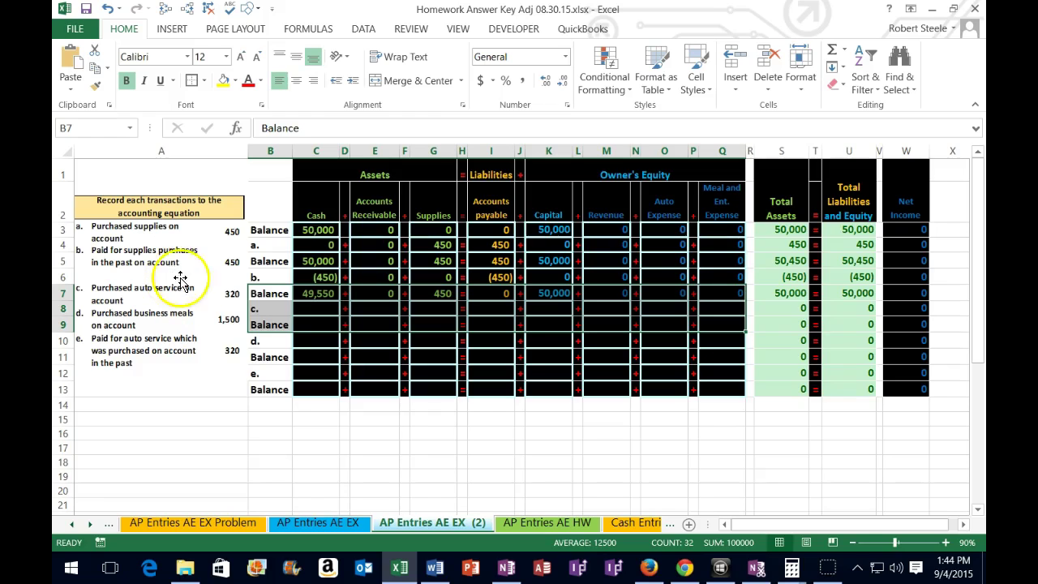
left_click(485, 308)
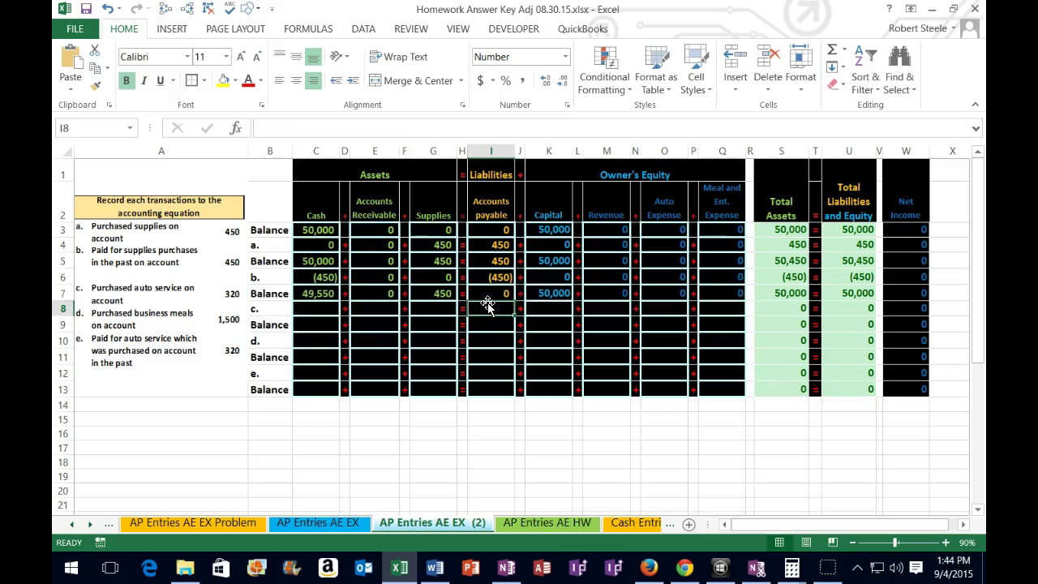
left_click(487, 306)
left_click(664, 304)
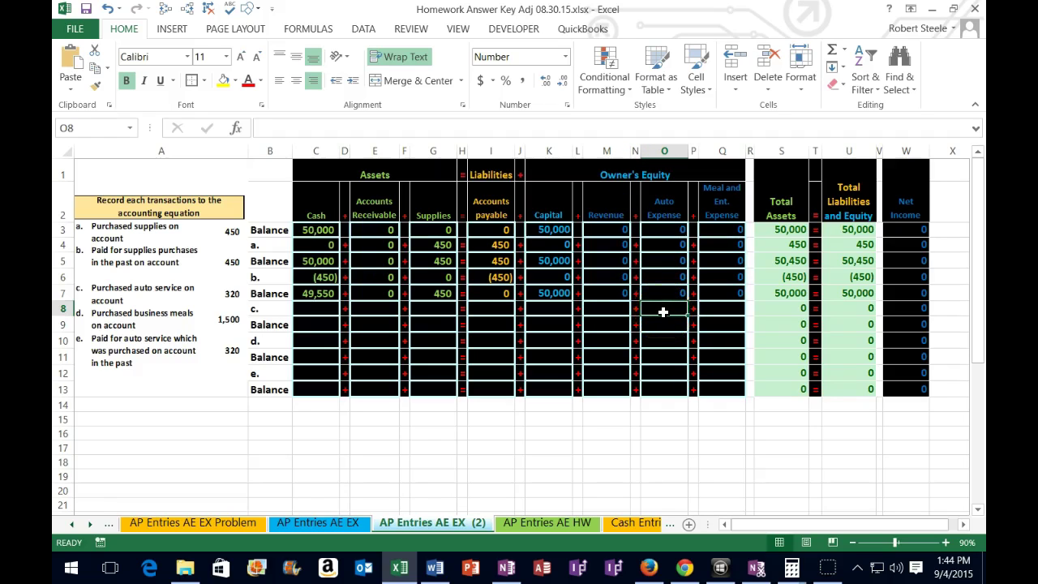
left_click(665, 317)
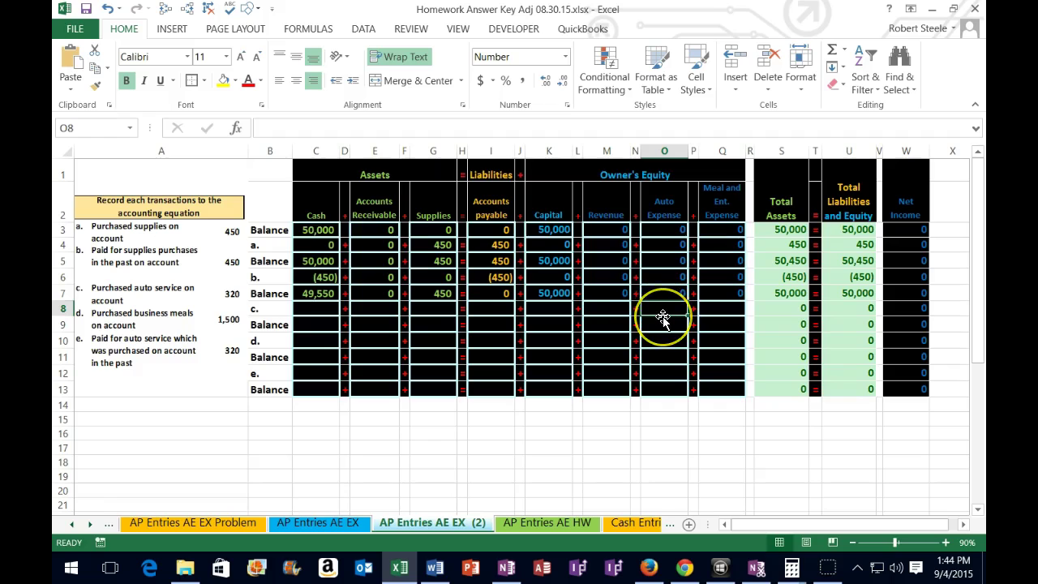
type("-")
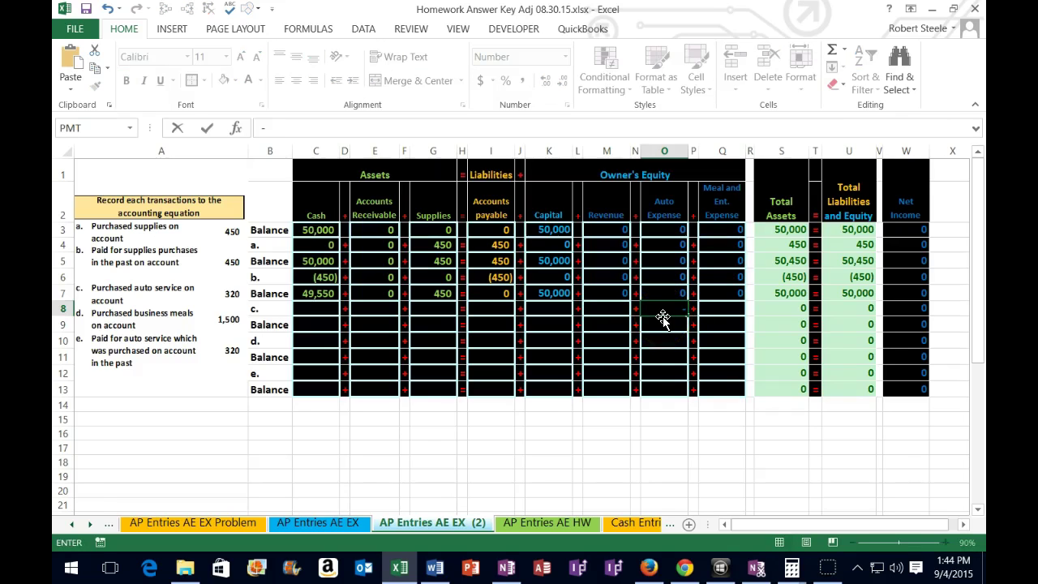
type("320")
key("Return")
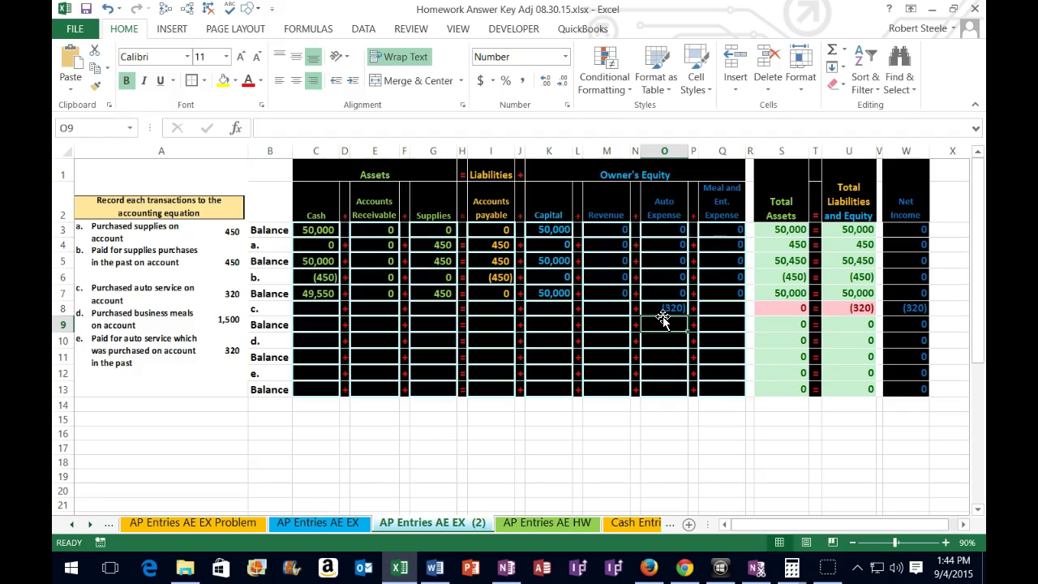
Select the Accounts Payable cell I8 in the row for transaction c.
left_click(494, 309)
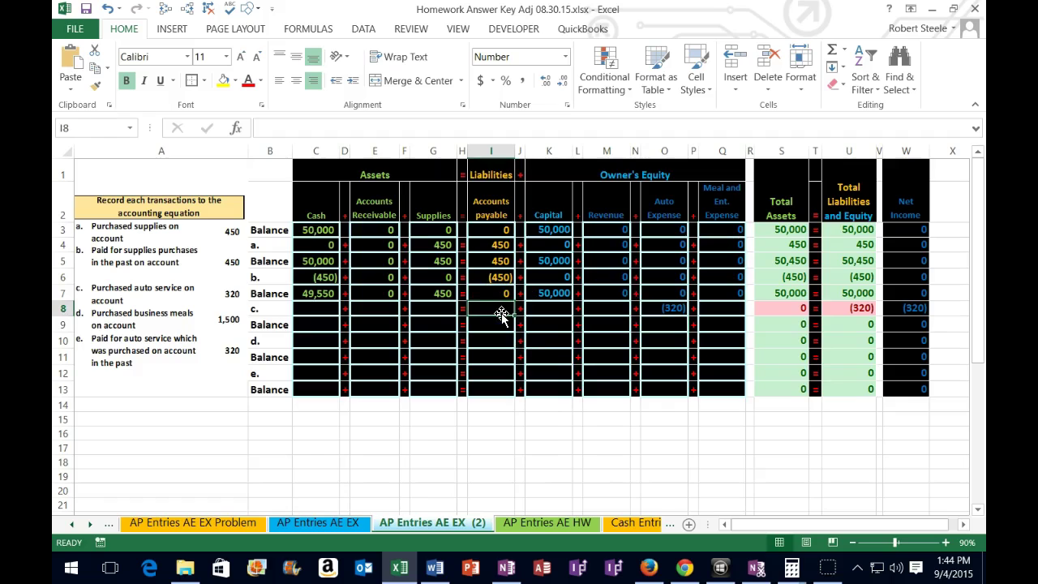
left_click(477, 318)
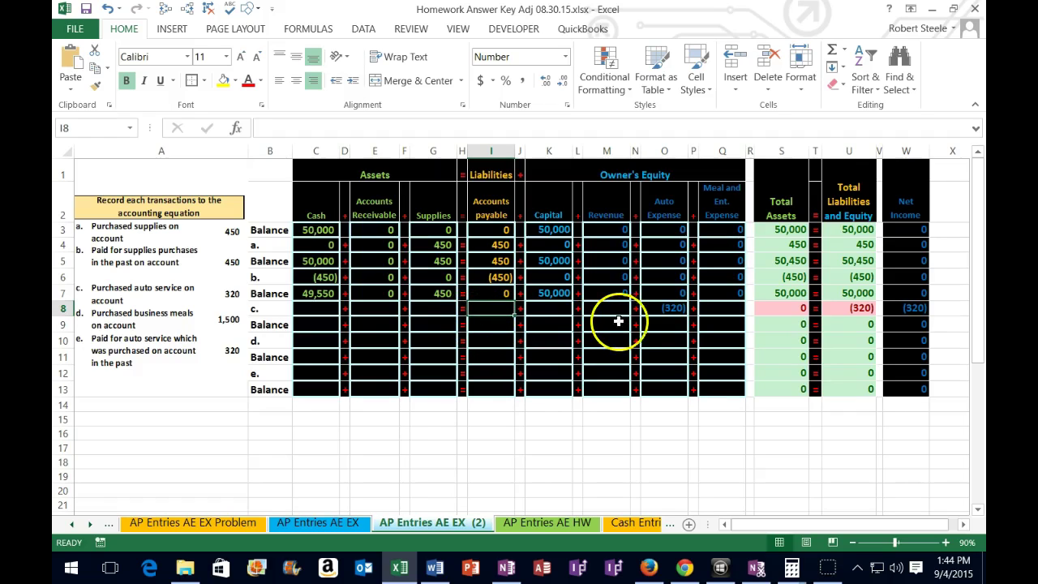